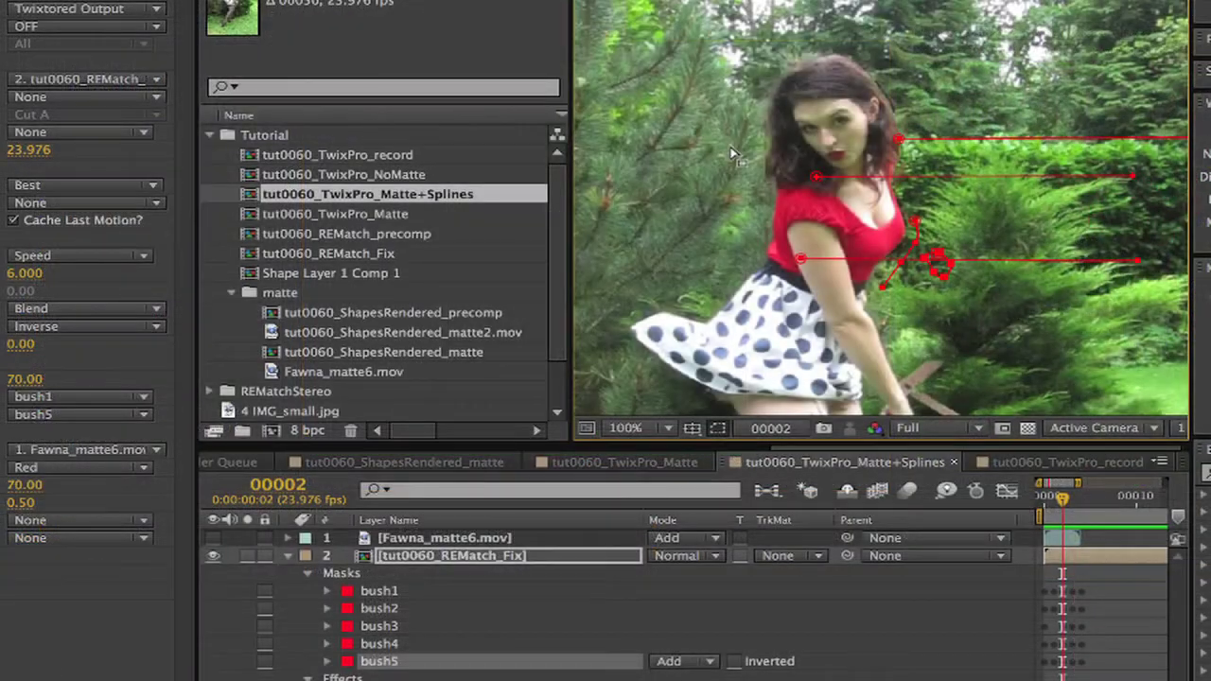
- Go back one frame in the Twixtor shapes comp to inspect the foreground mask splines over the white matte
key("Page_Up")
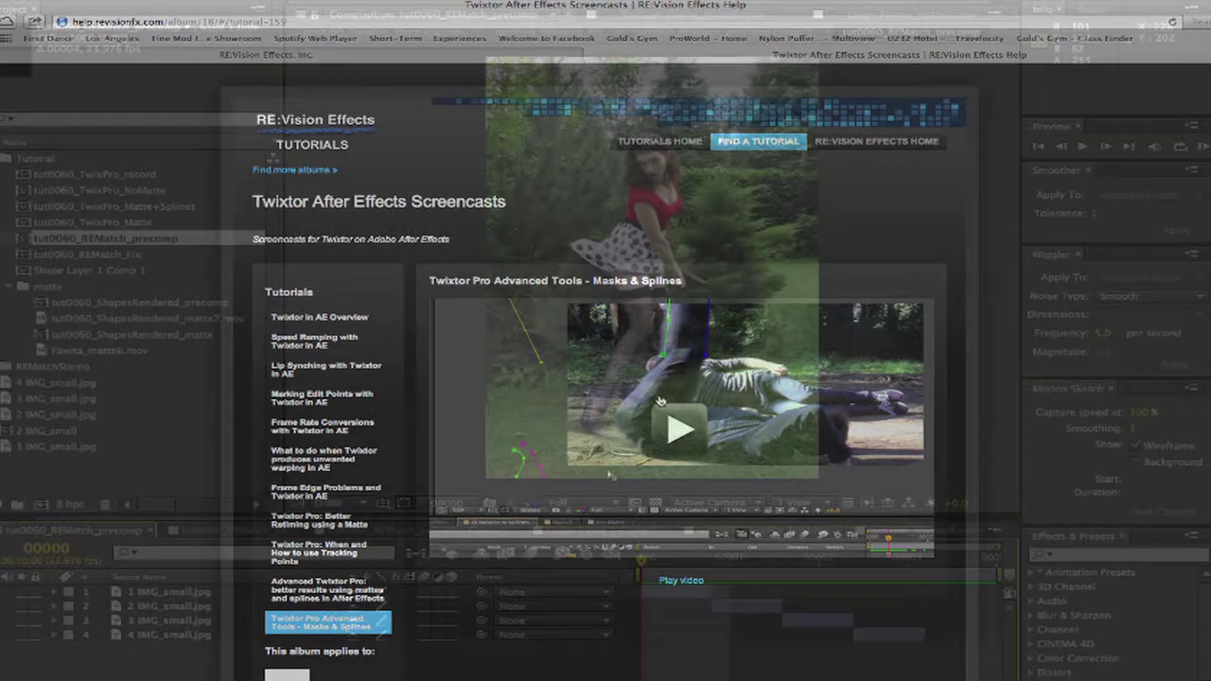
- Flip between stills 1–3 of tut0060_REMatch_precomp to compare hedge and grass colours
key("Page_Down")
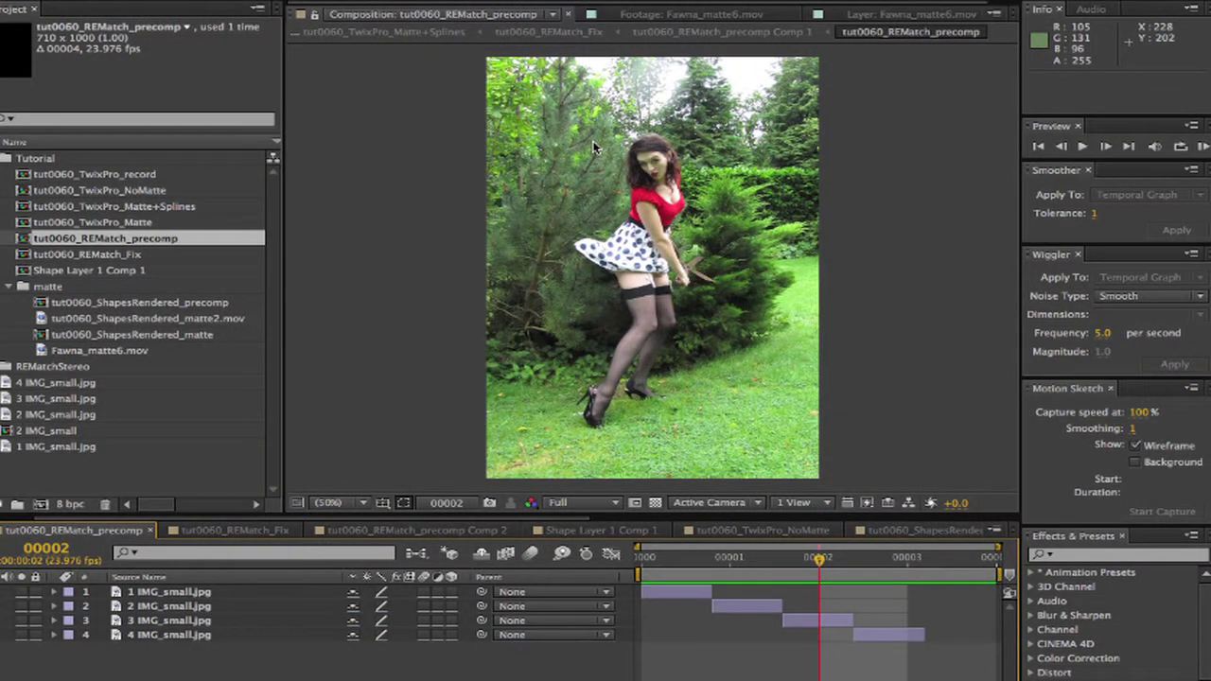
key("Page_Down")
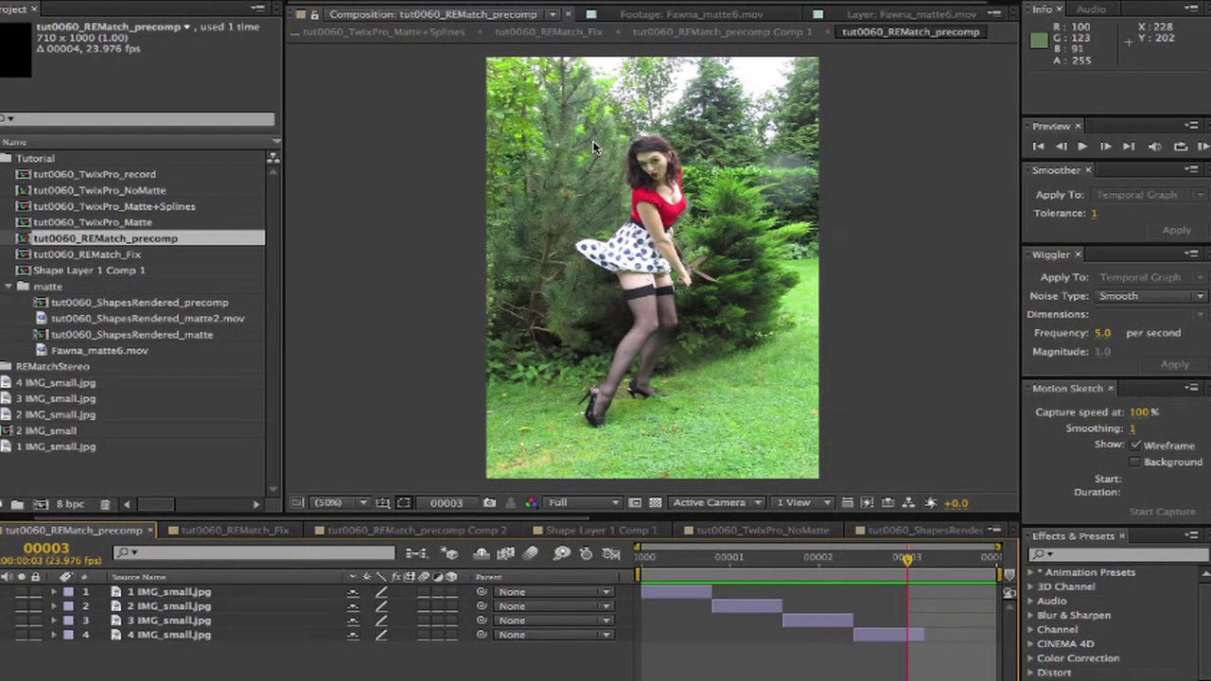
key("Page_Up")
key("Page_Up")
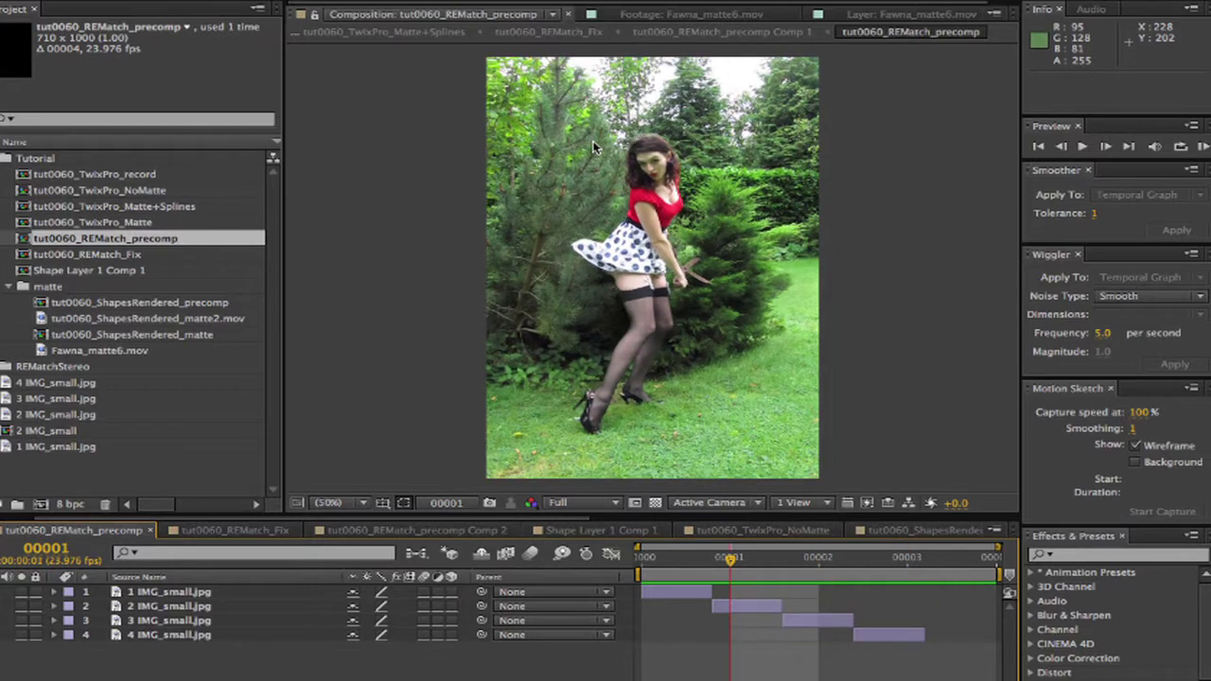
key("Page_Up")
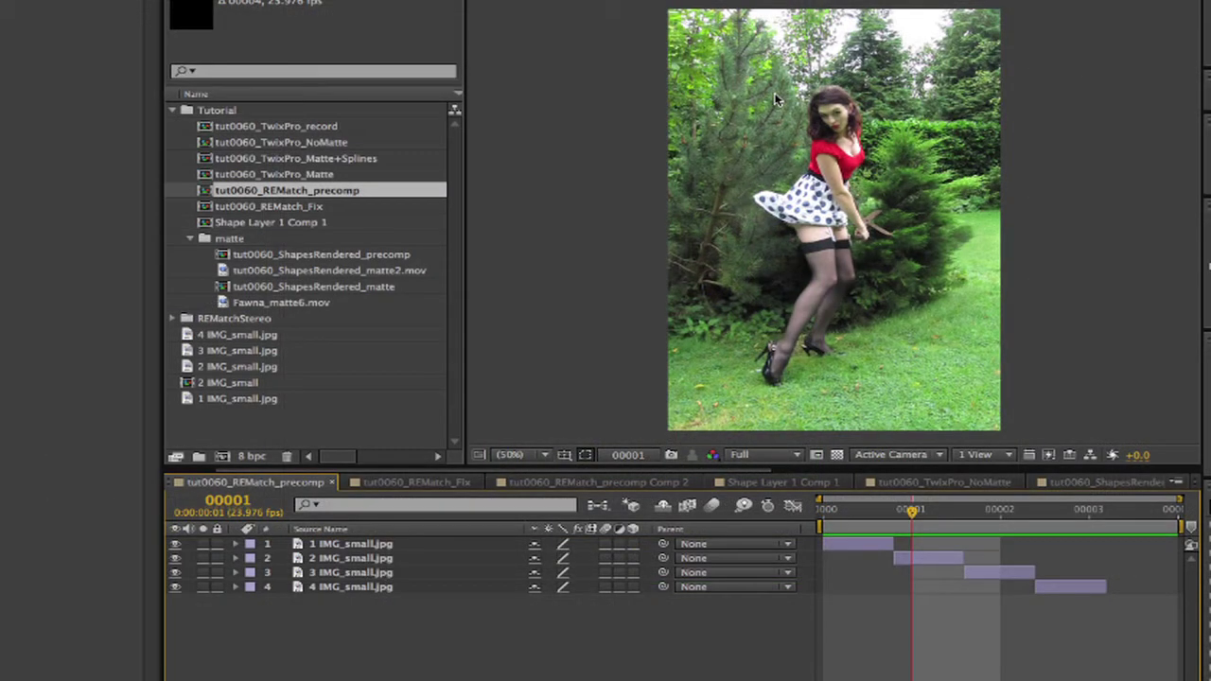
key("Page_Down")
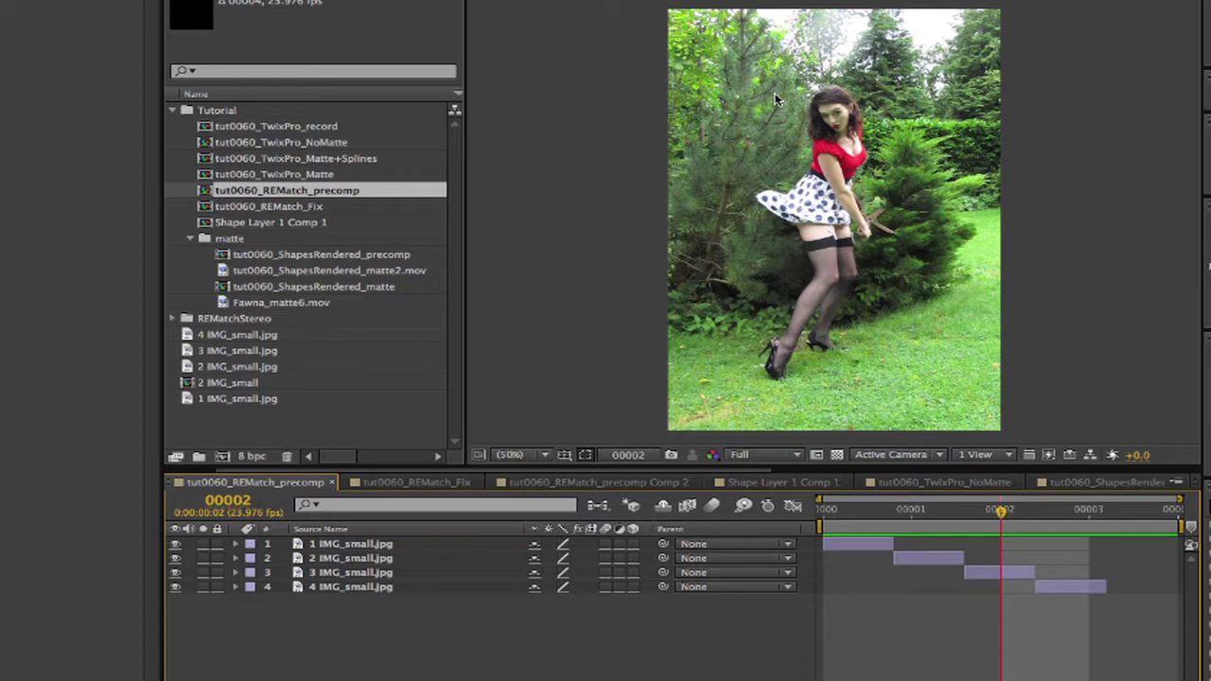
key("Page_Down")
key("Page_Up")
key("Page_Up")
key("Page_Up")
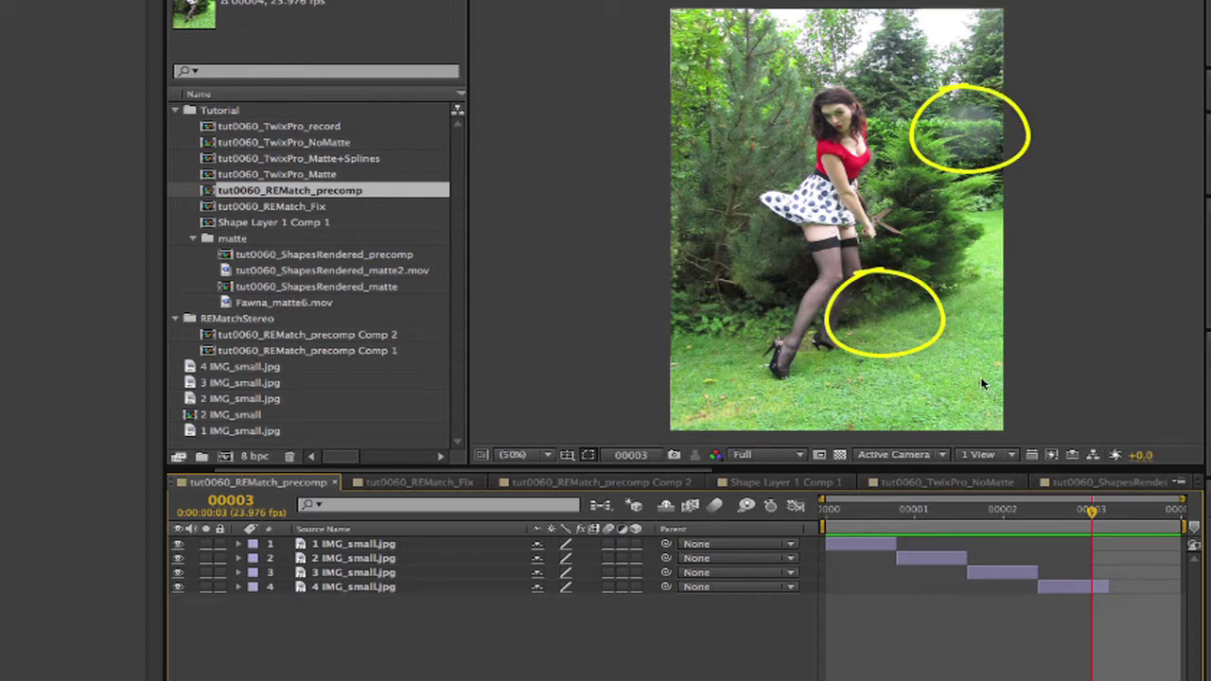
key("Page_Up")
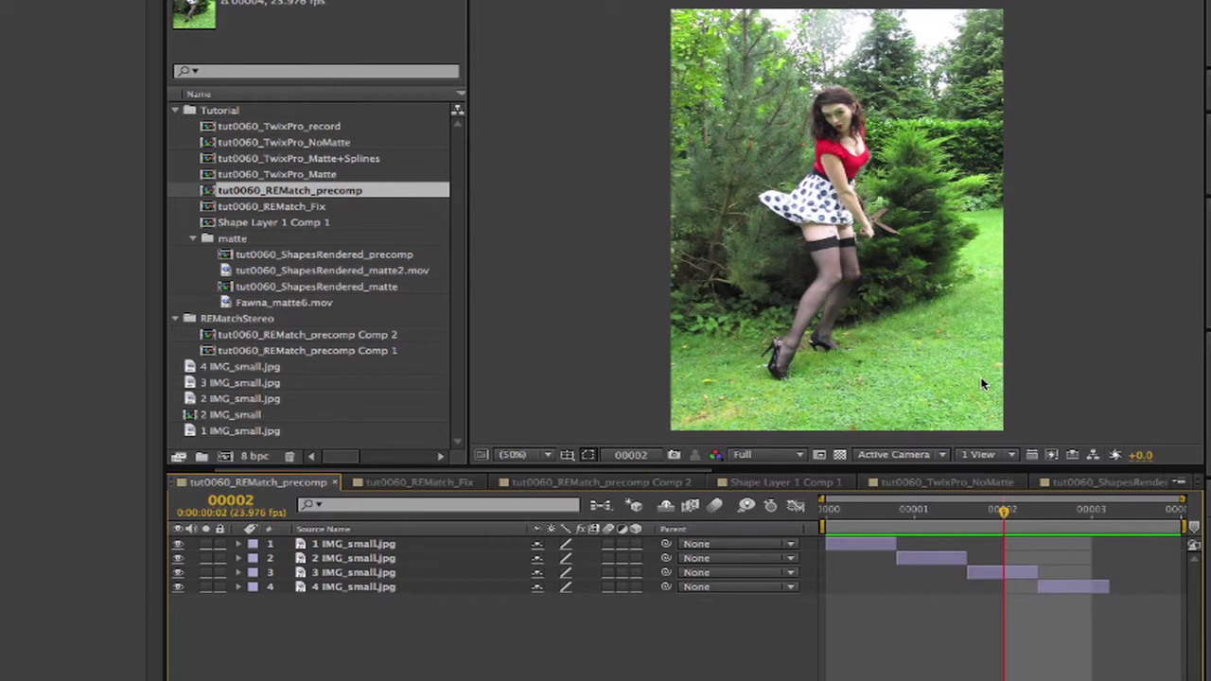
key("Page_Down")
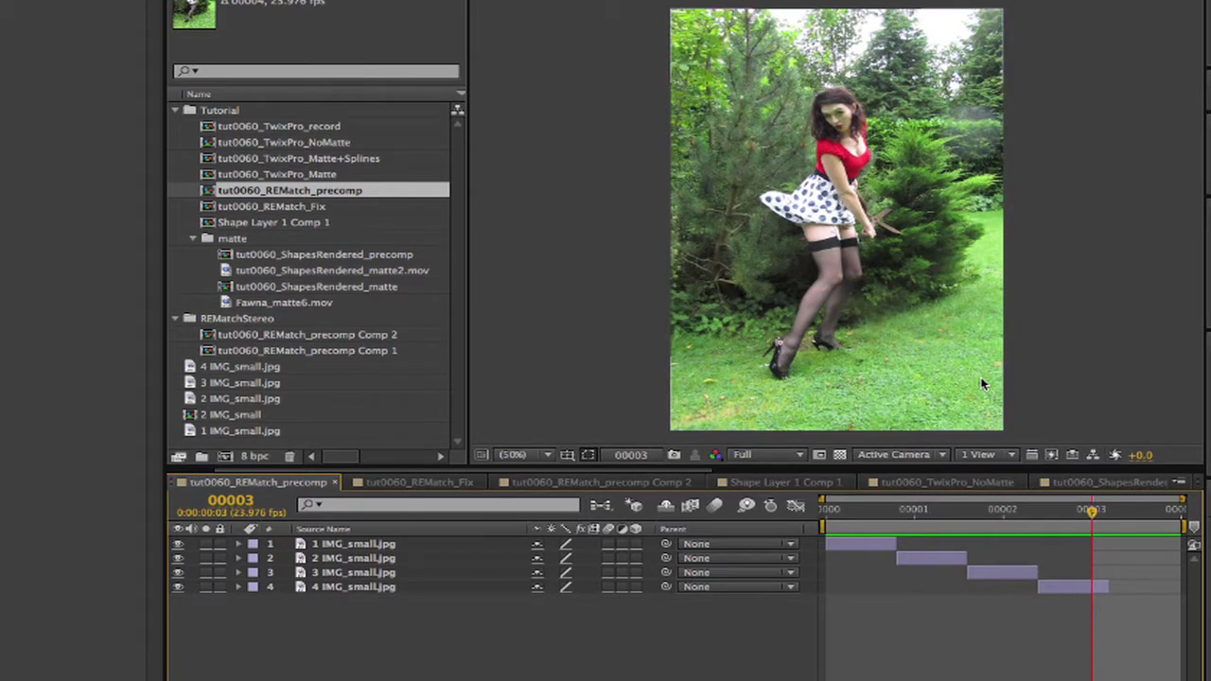
key("Page_Up")
key("Page_Down")
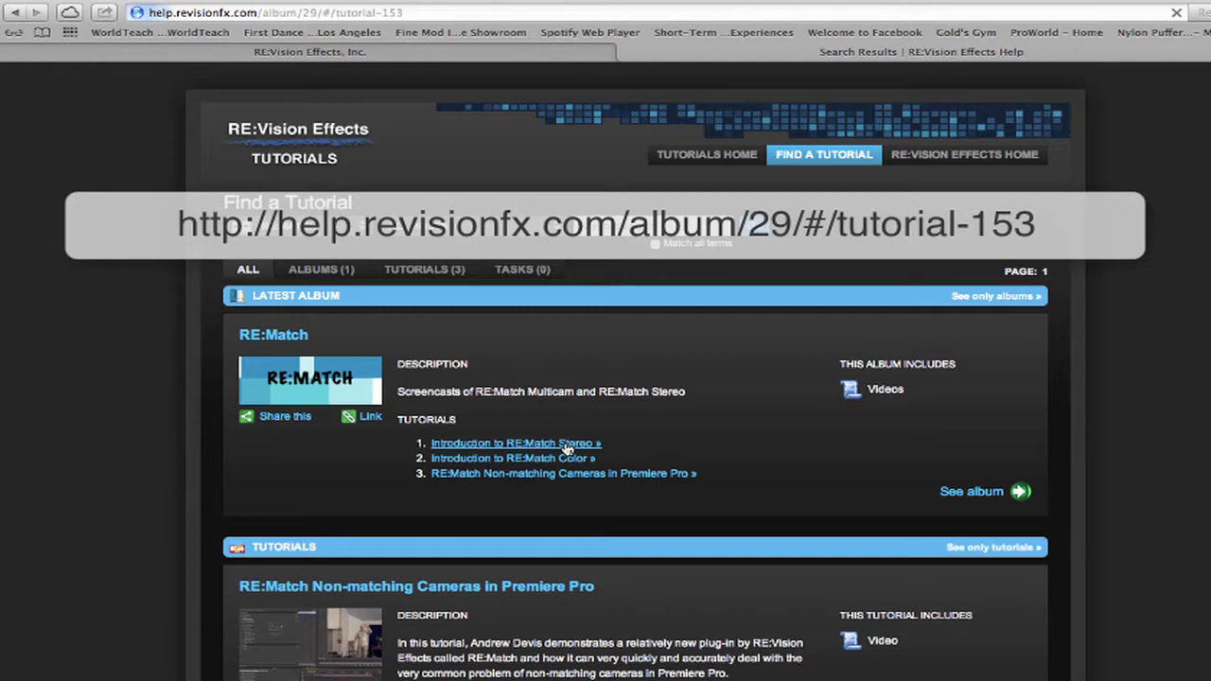
- Open the Introduction to RE:Match Stereo tutorial page and play its video
left_click(565, 444)
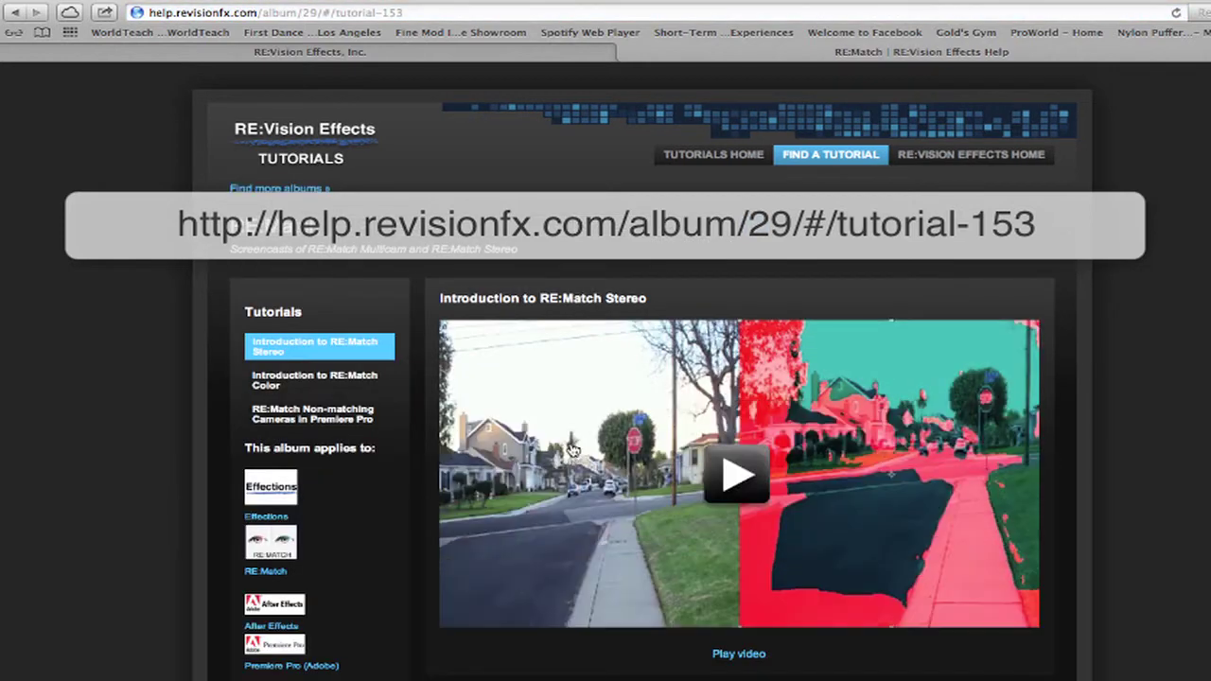
left_click(740, 469)
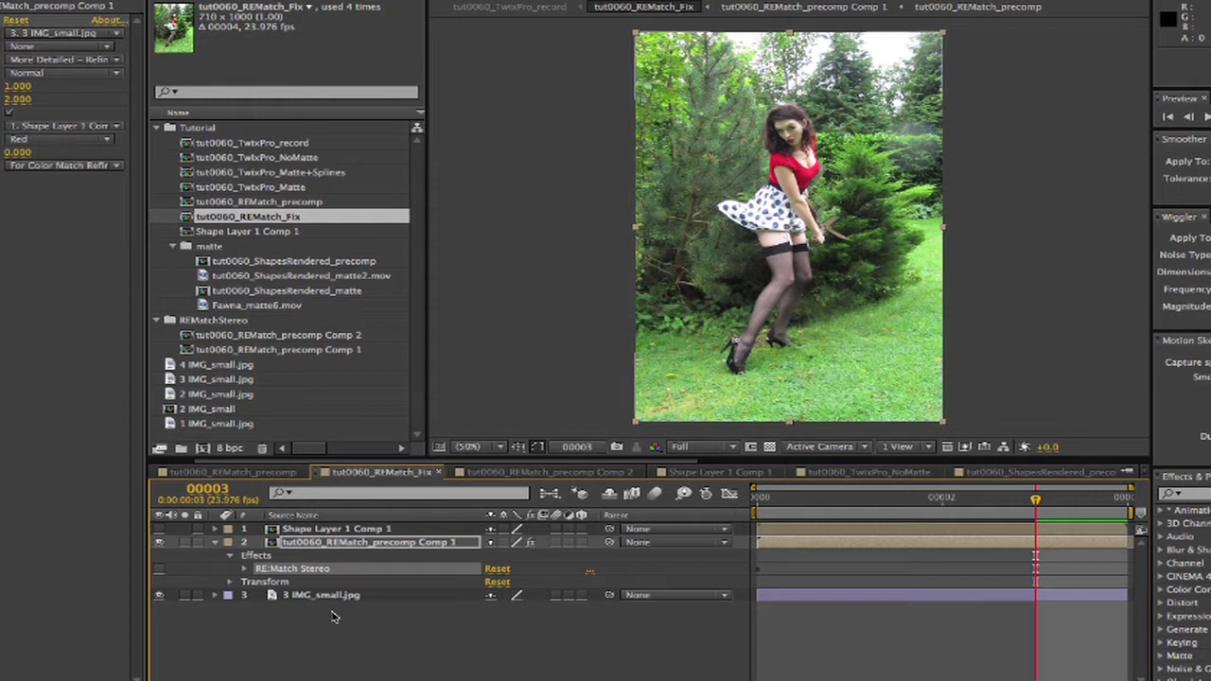
- Compare frames 2 and 3 of tut0060_REMatch_Fix, toggling RE:Match Stereo on the layer
key("Page_Up")
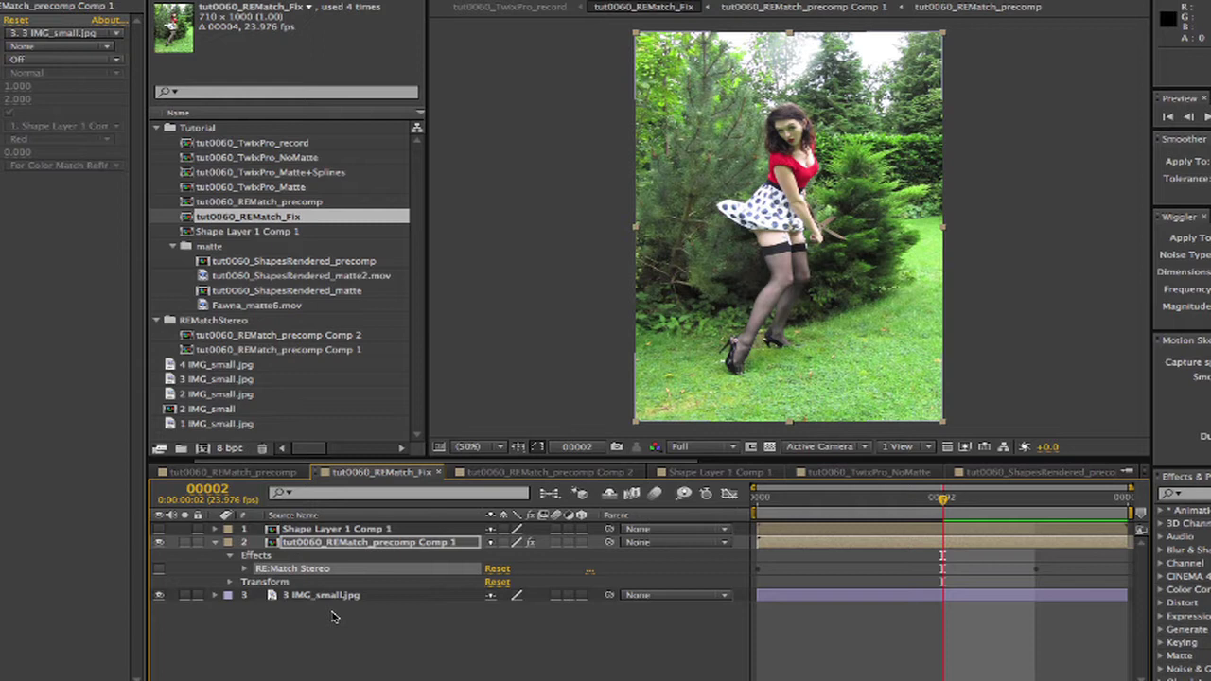
key("Page_Down")
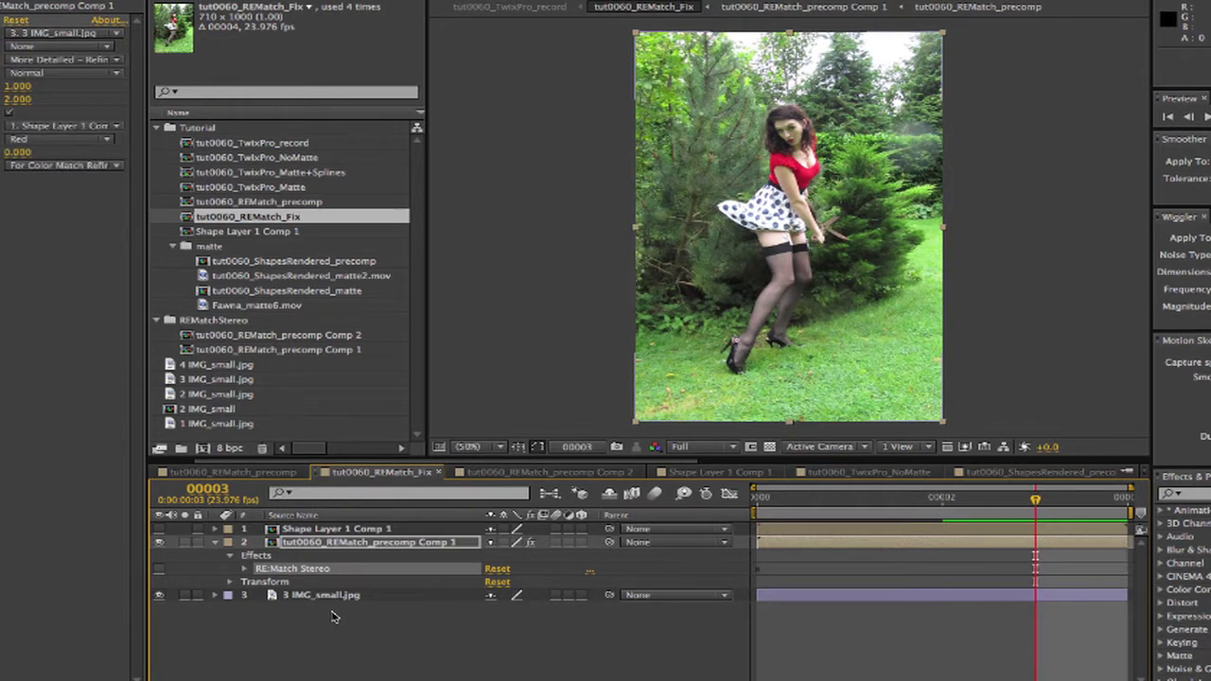
left_click(160, 569)
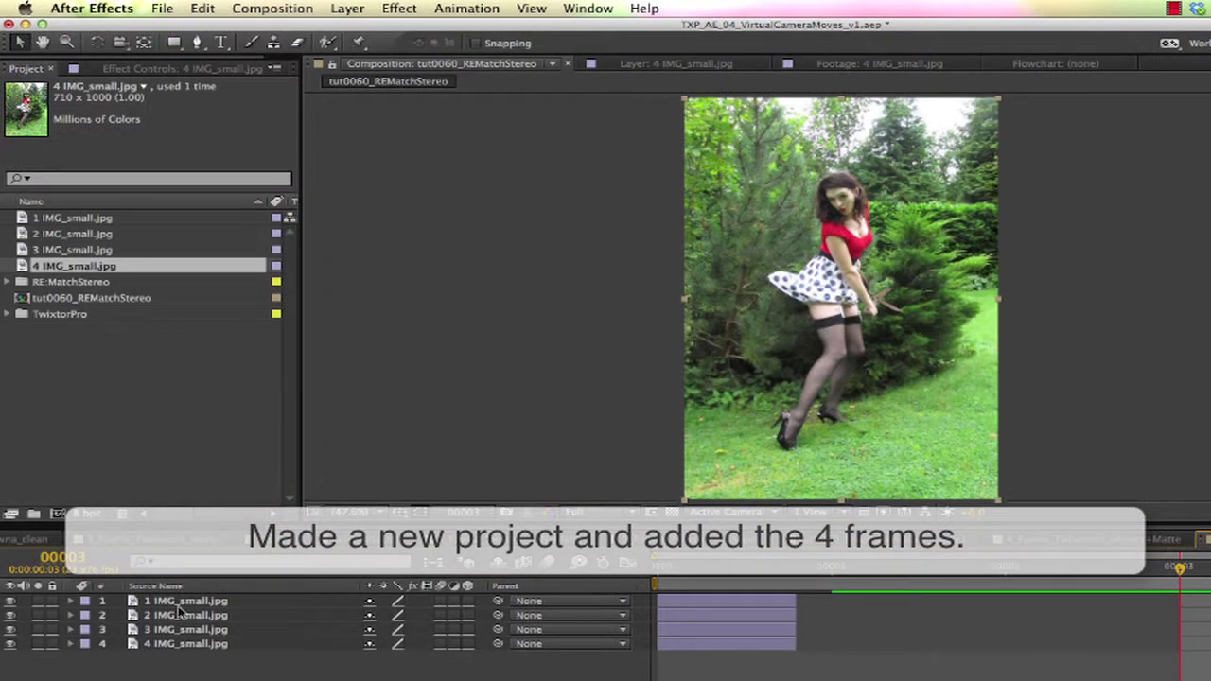
- Sequence the four IMG_small.jpg layers end to end with Sequence Layers, overlap off
left_click(181, 602)
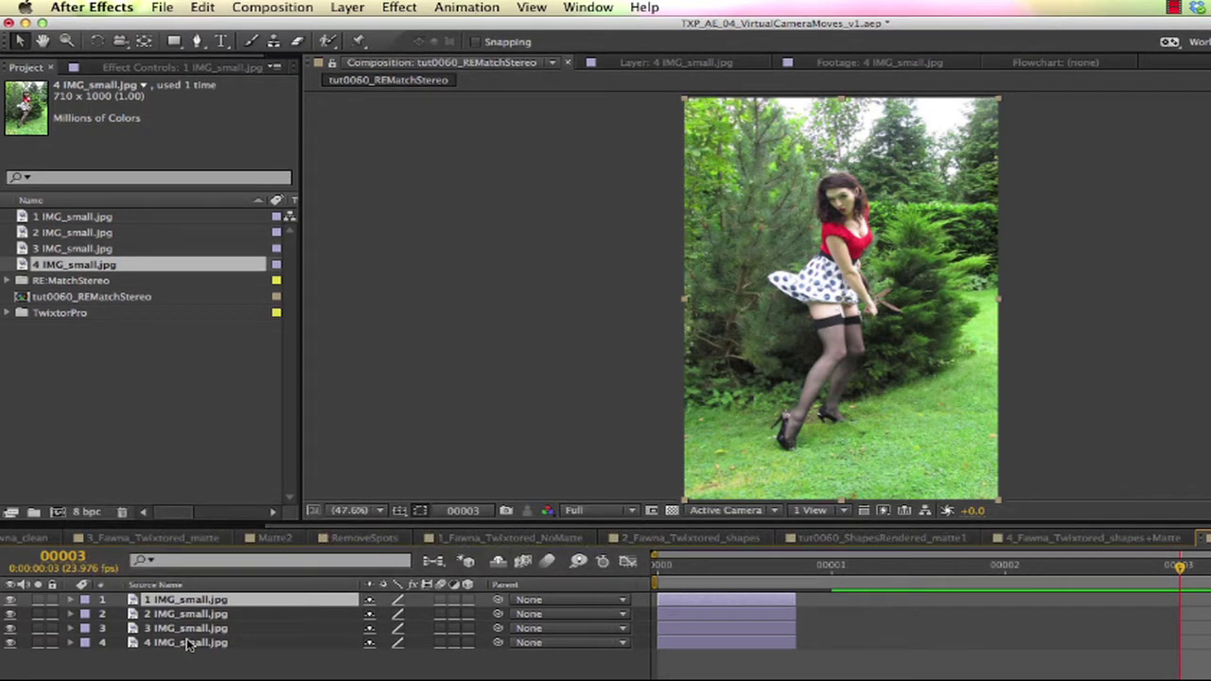
left_click(188, 643, "shift")
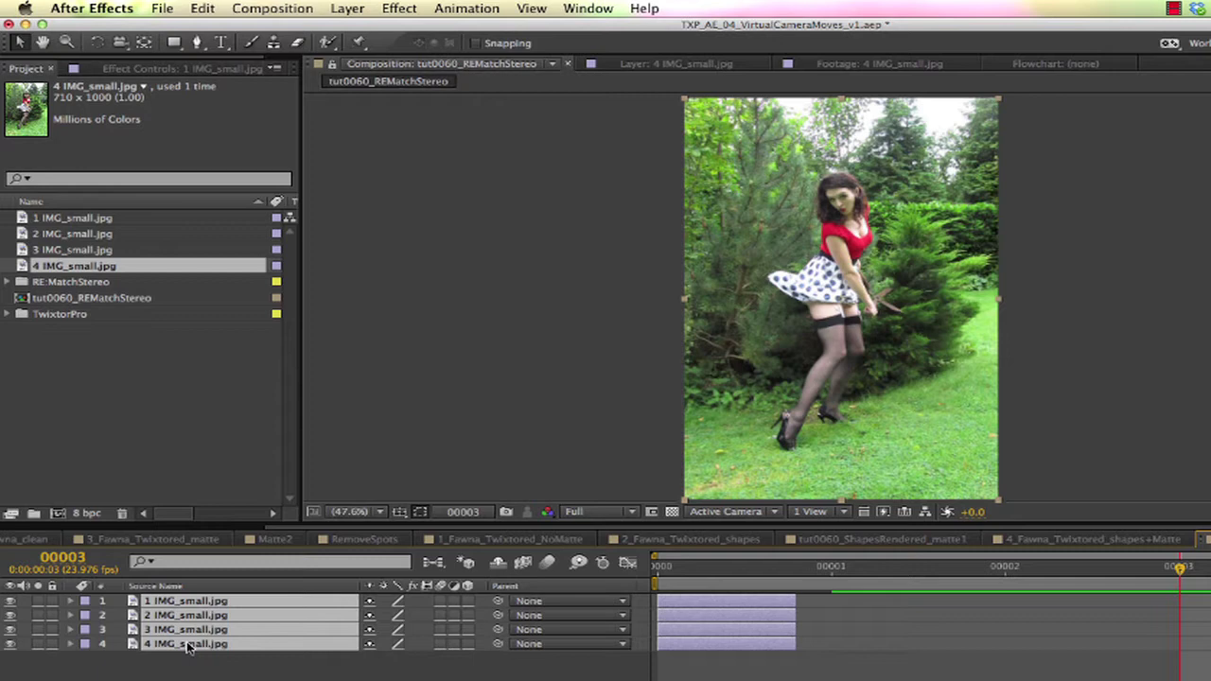
left_click(466, 10)
mouse_move(504, 170)
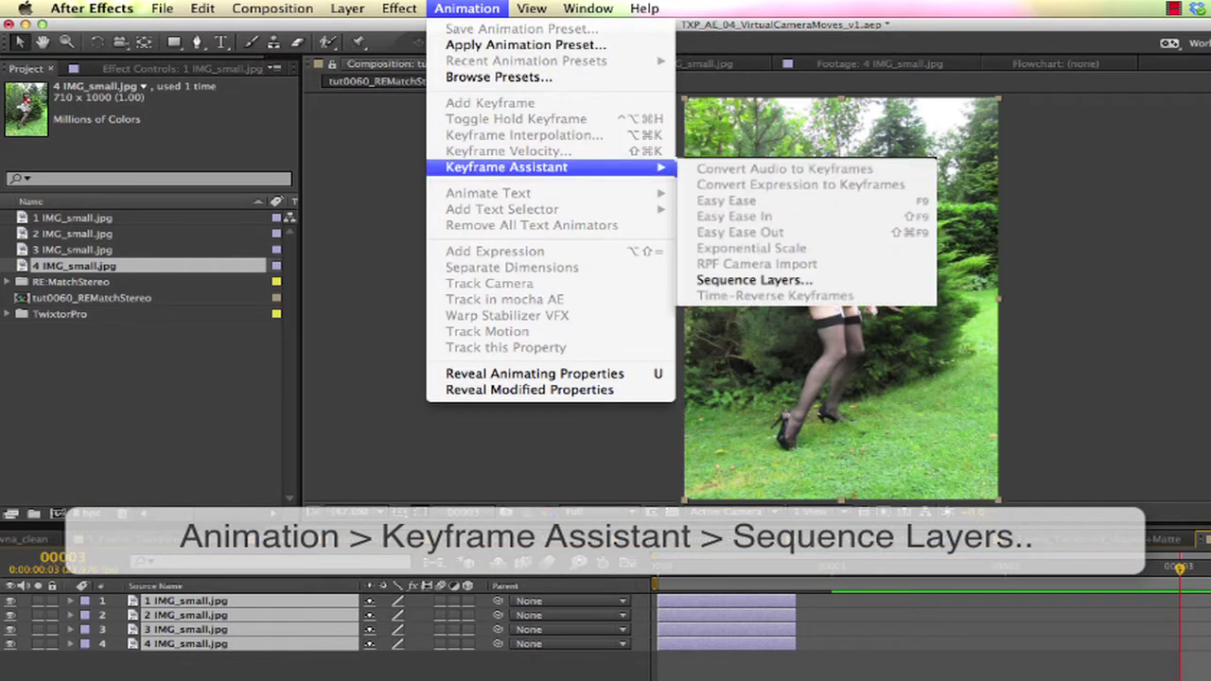
left_click(754, 280)
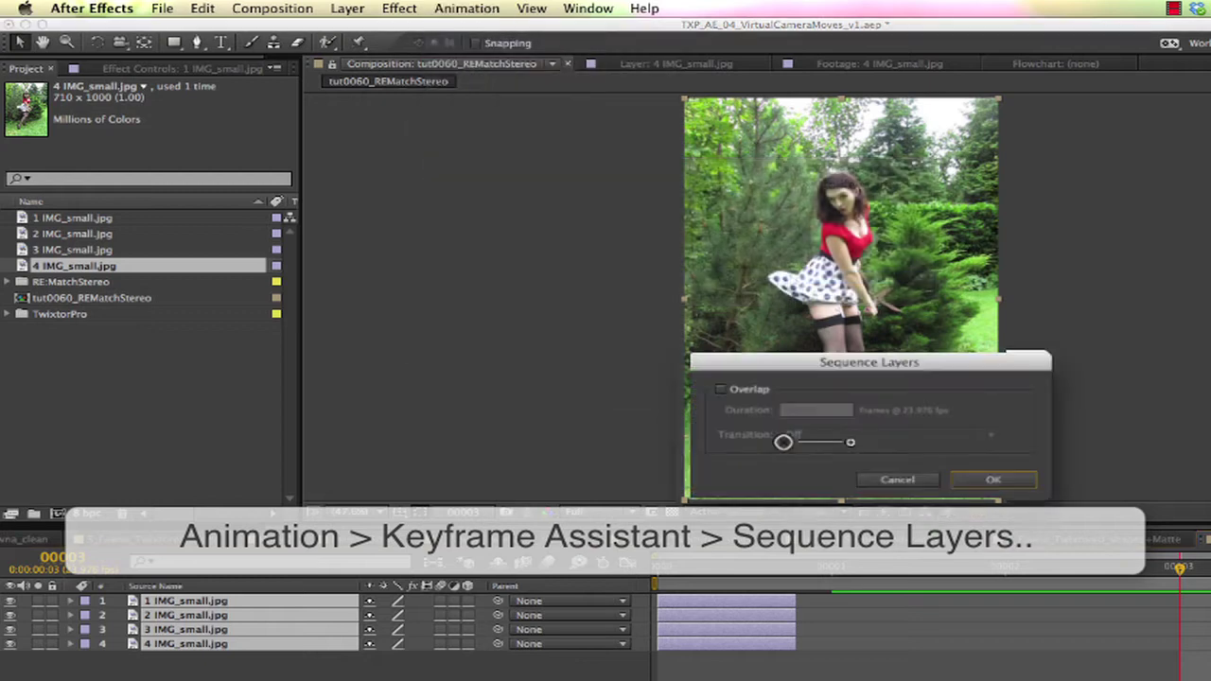
left_click(1008, 482)
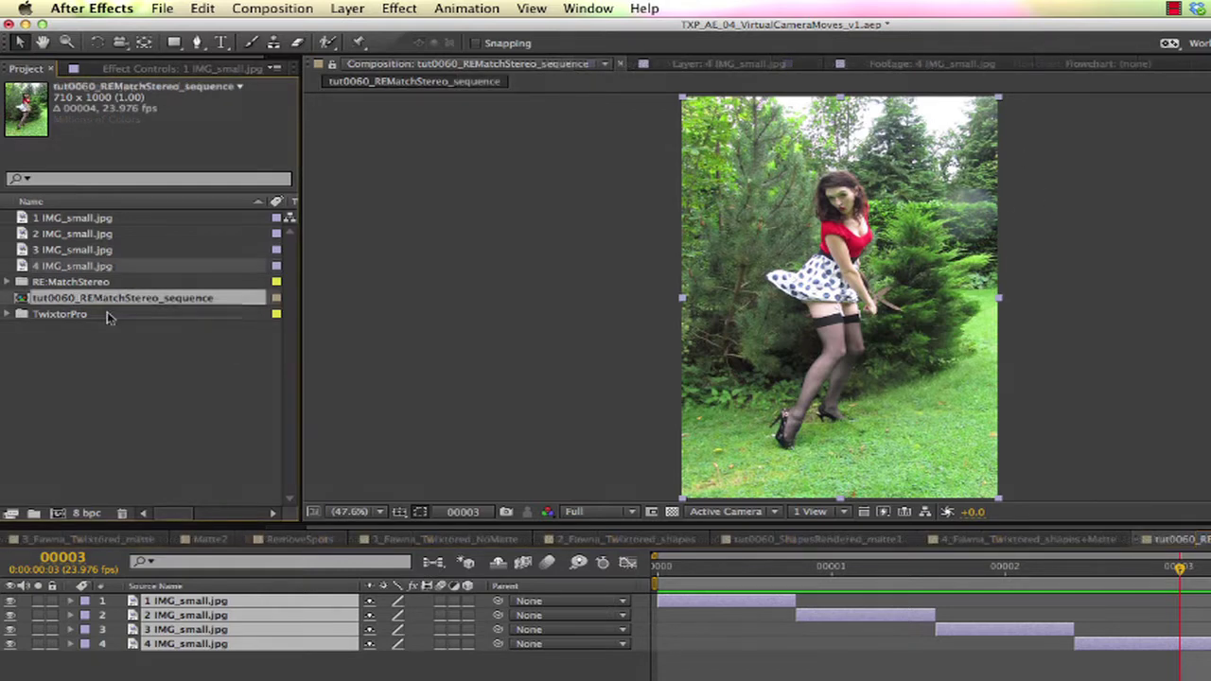
- Nest the sequence in a new comp, add full-length 3 IMG_small.jpg beneath, and apply RE:Match Stereo
left_click_drag(107, 317, 57, 513)
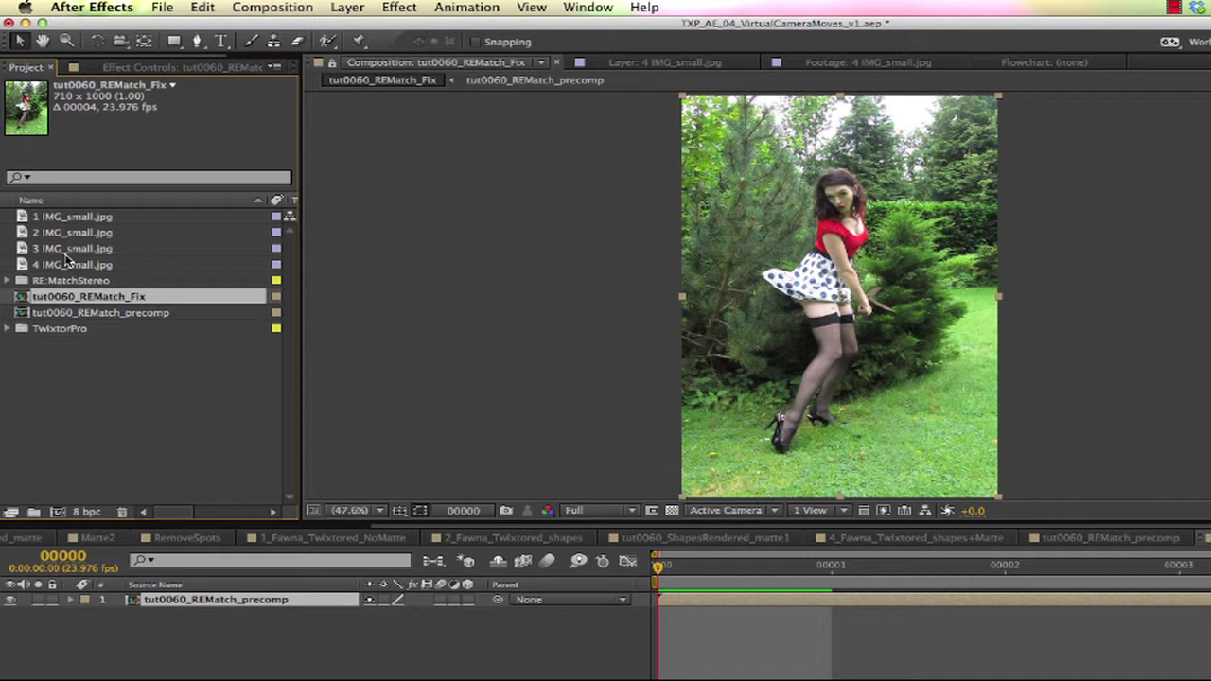
left_click_drag(68, 249, 119, 616)
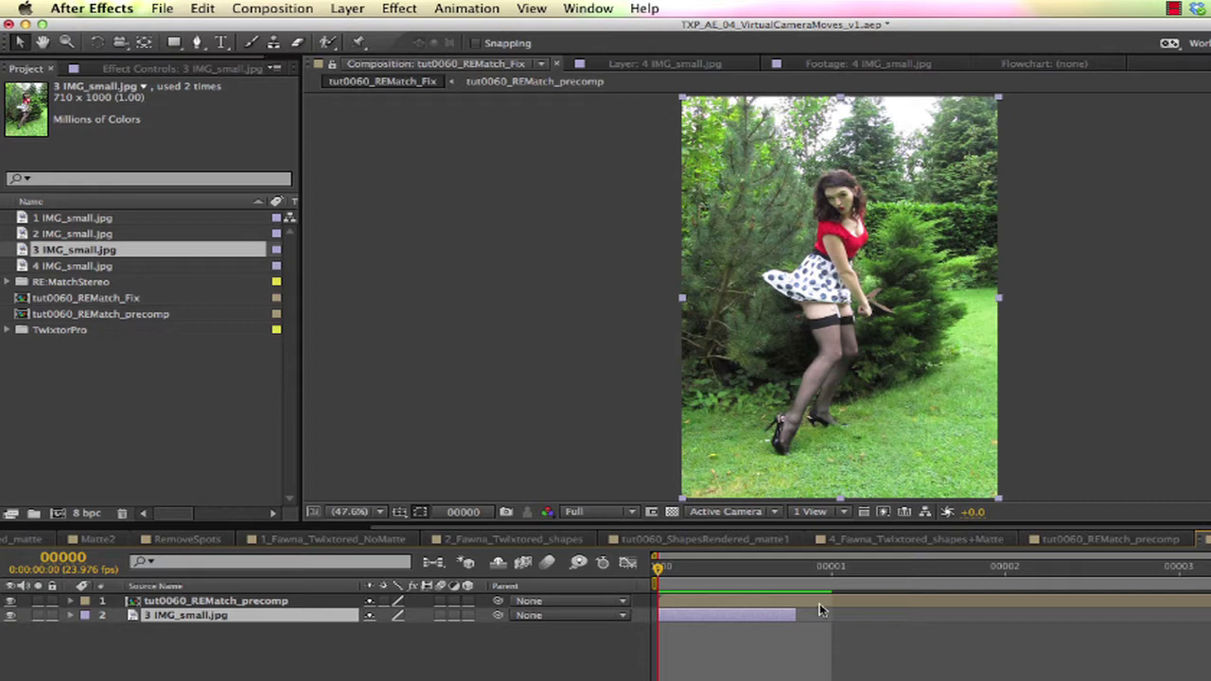
left_click_drag(797, 615, 1209, 615)
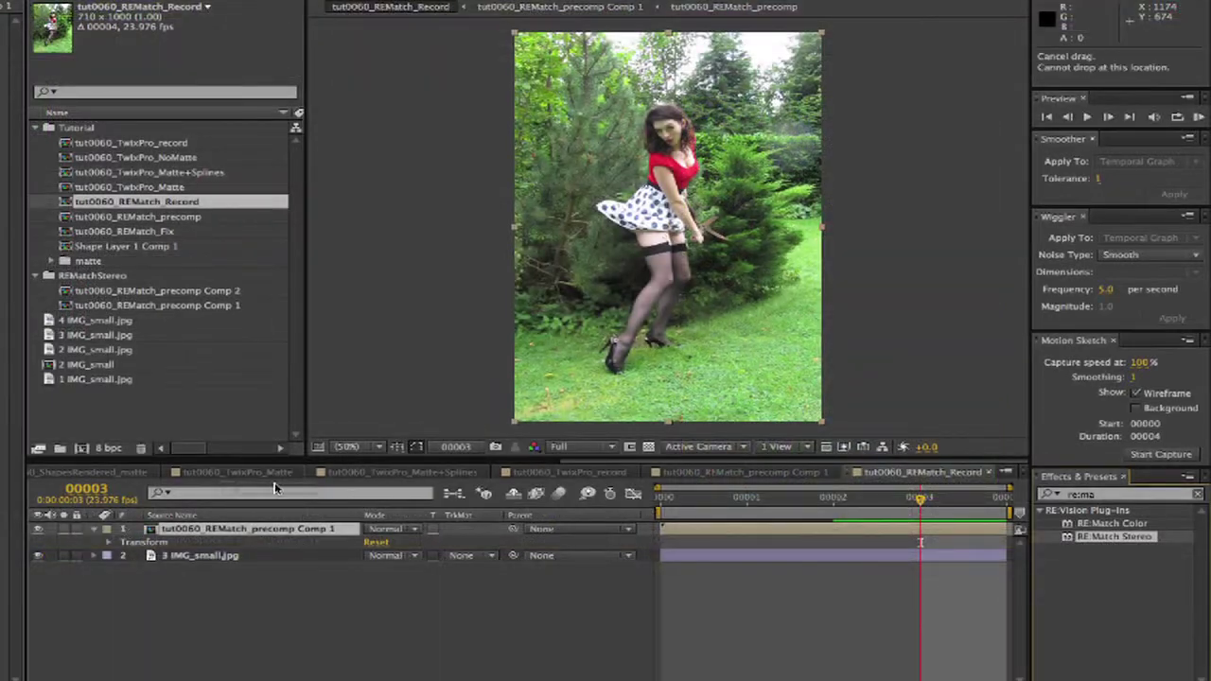
left_click_drag(274, 487, 219, 531)
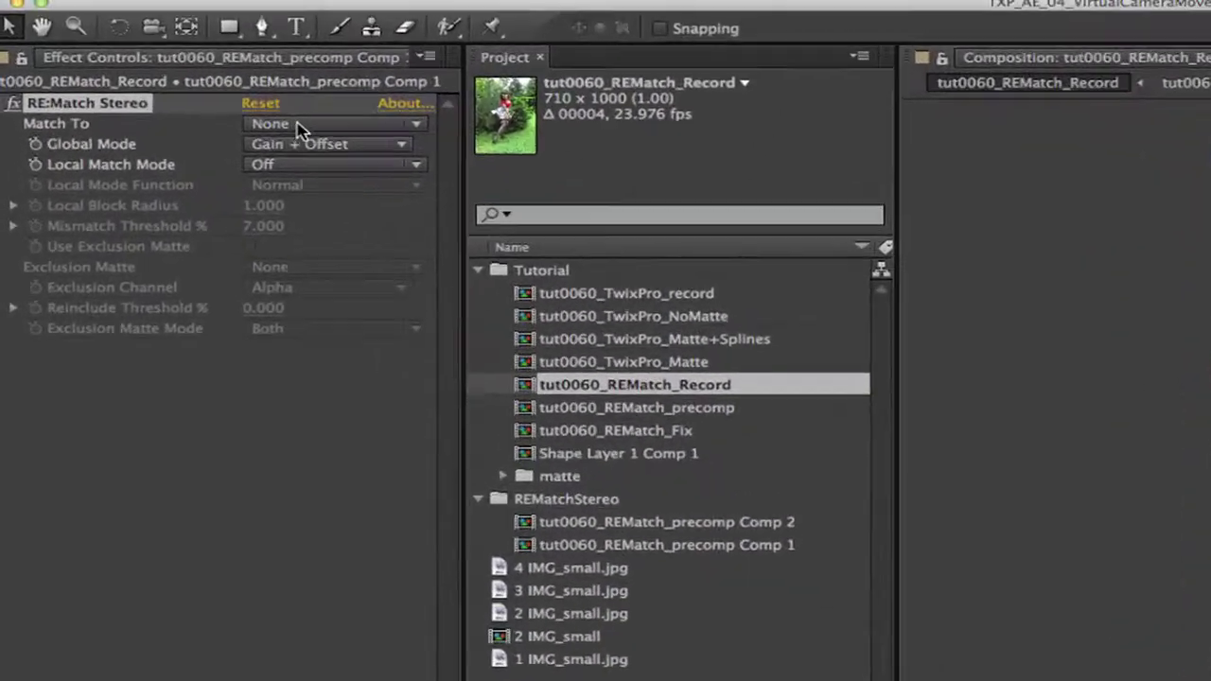
- Set RE:Match Stereo's Match To to 3 IMG_small.jpg with Gain + Offset global mode
left_click(192, 47)
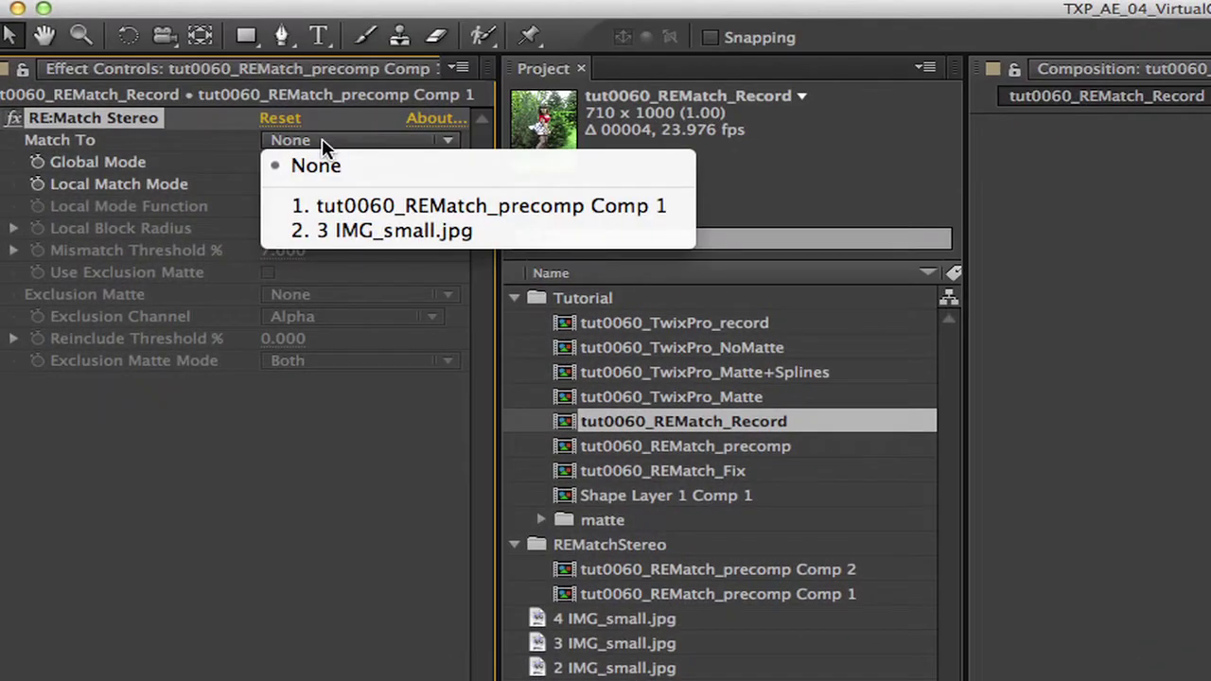
left_click(321, 237)
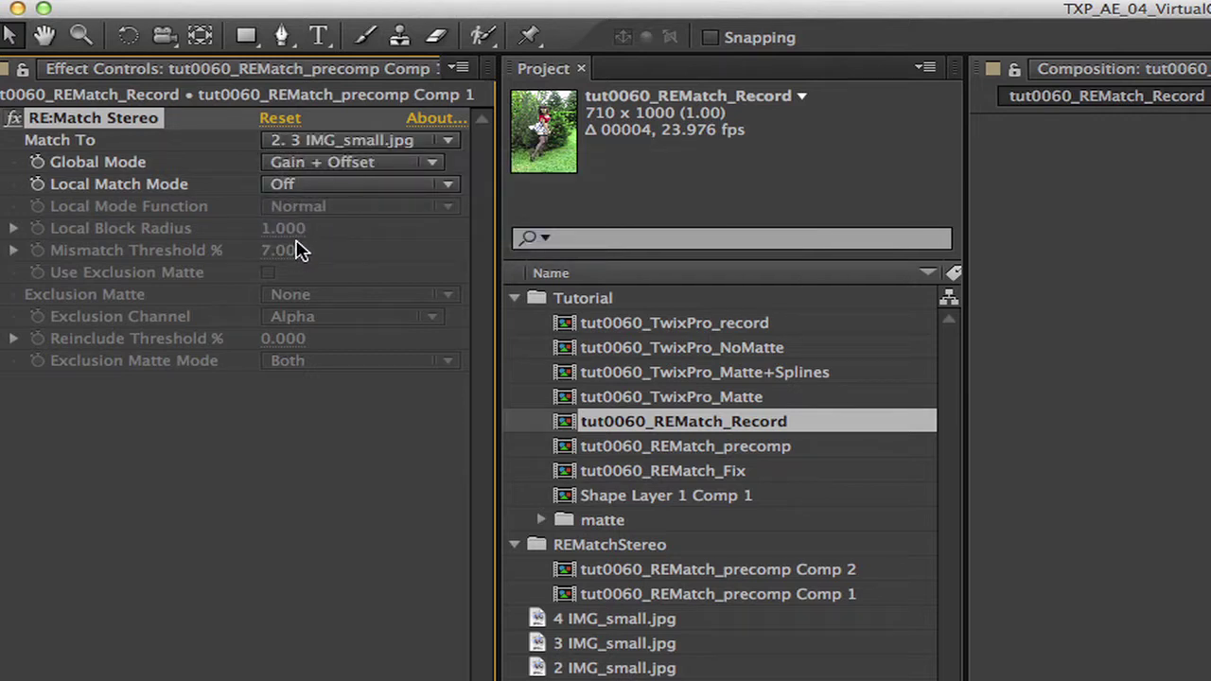
left_click(327, 163)
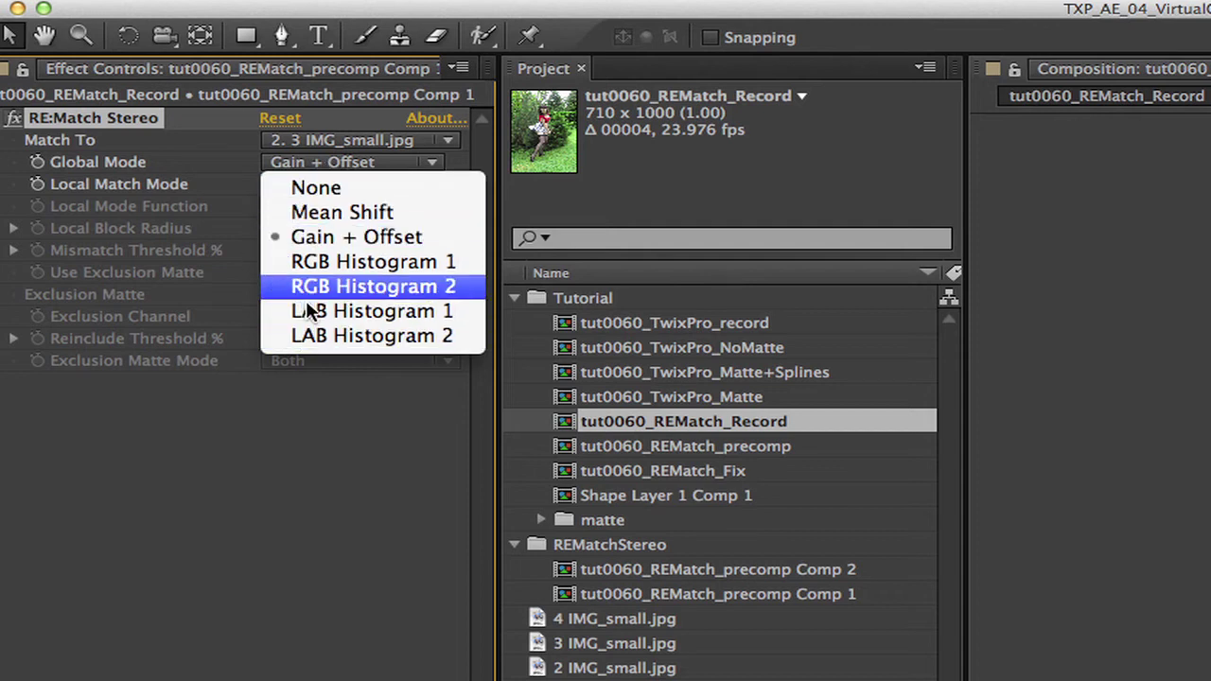
left_click(313, 236)
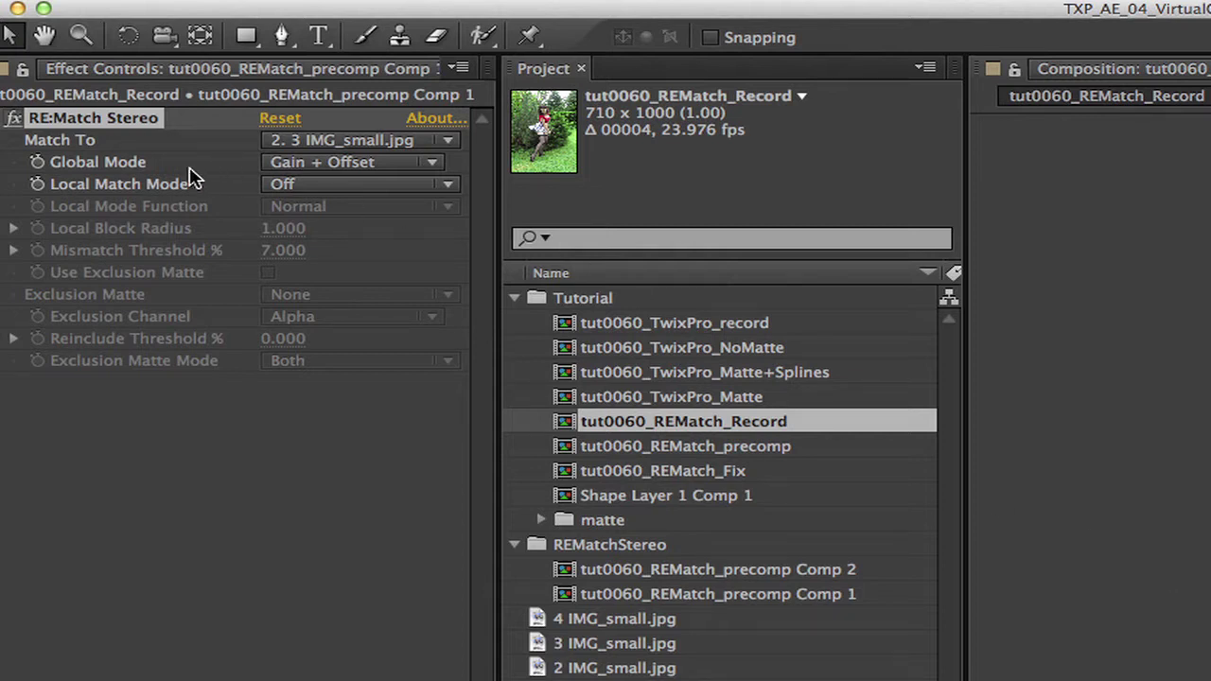
- Keyframe Local Match Mode to More Detailed – Refine Mismatched Areas
left_click(36, 184)
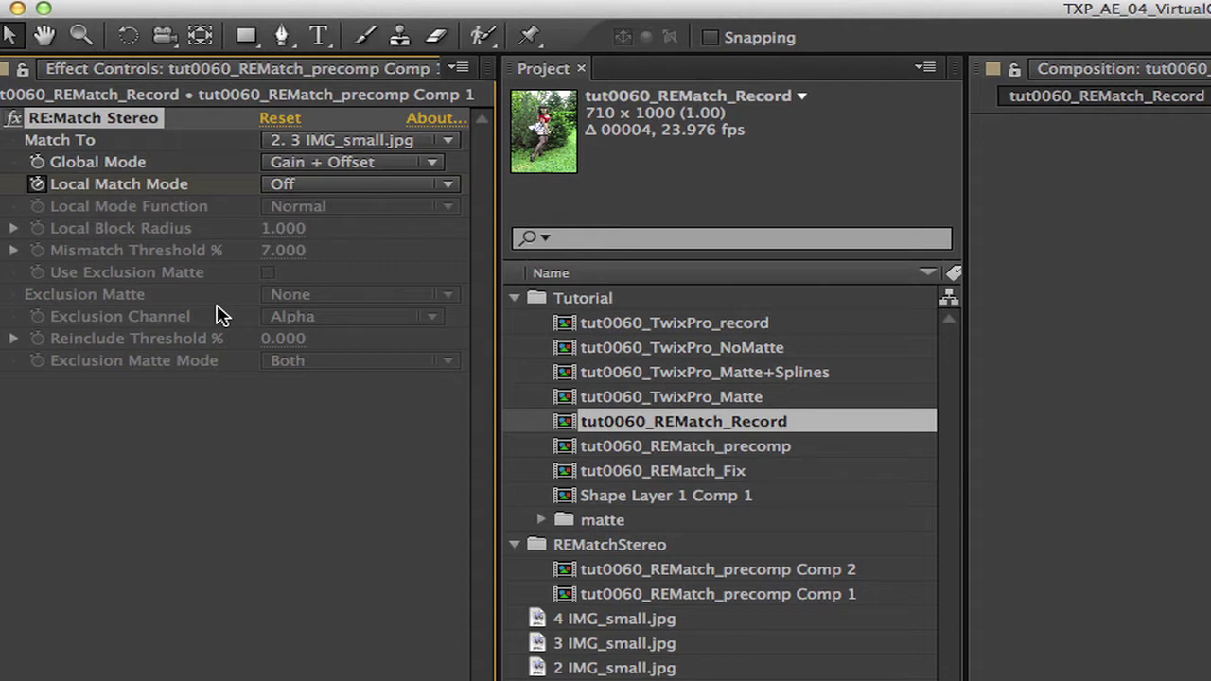
left_click(351, 188)
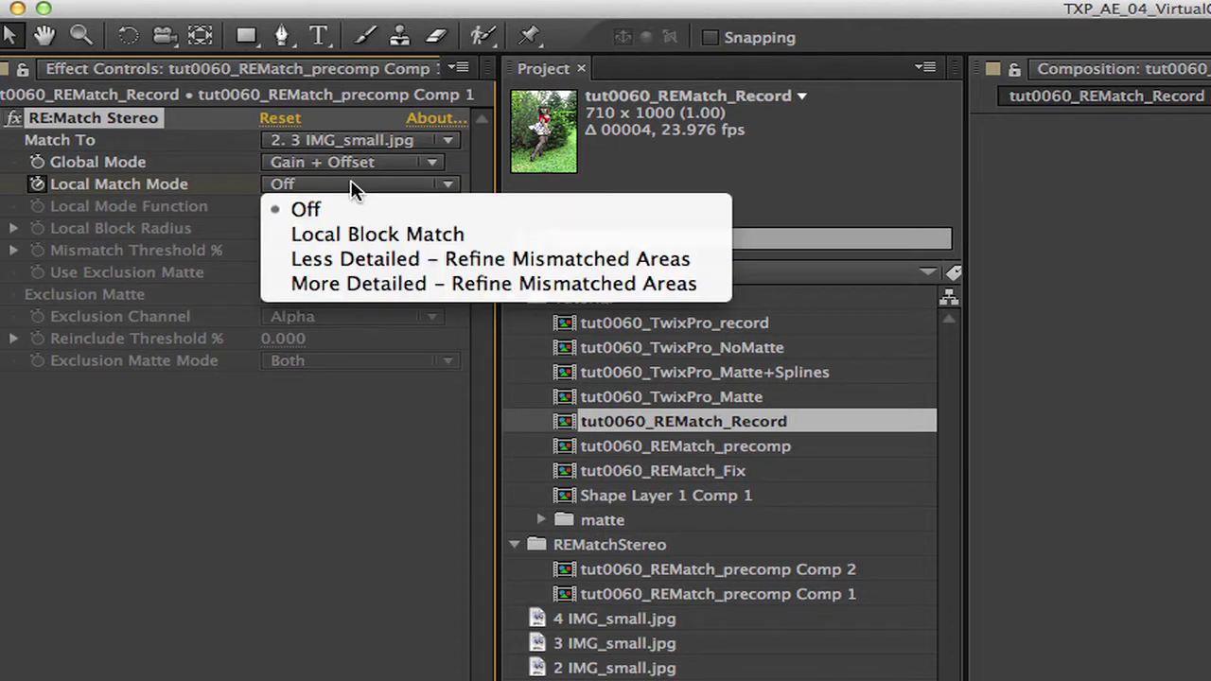
left_click(355, 284)
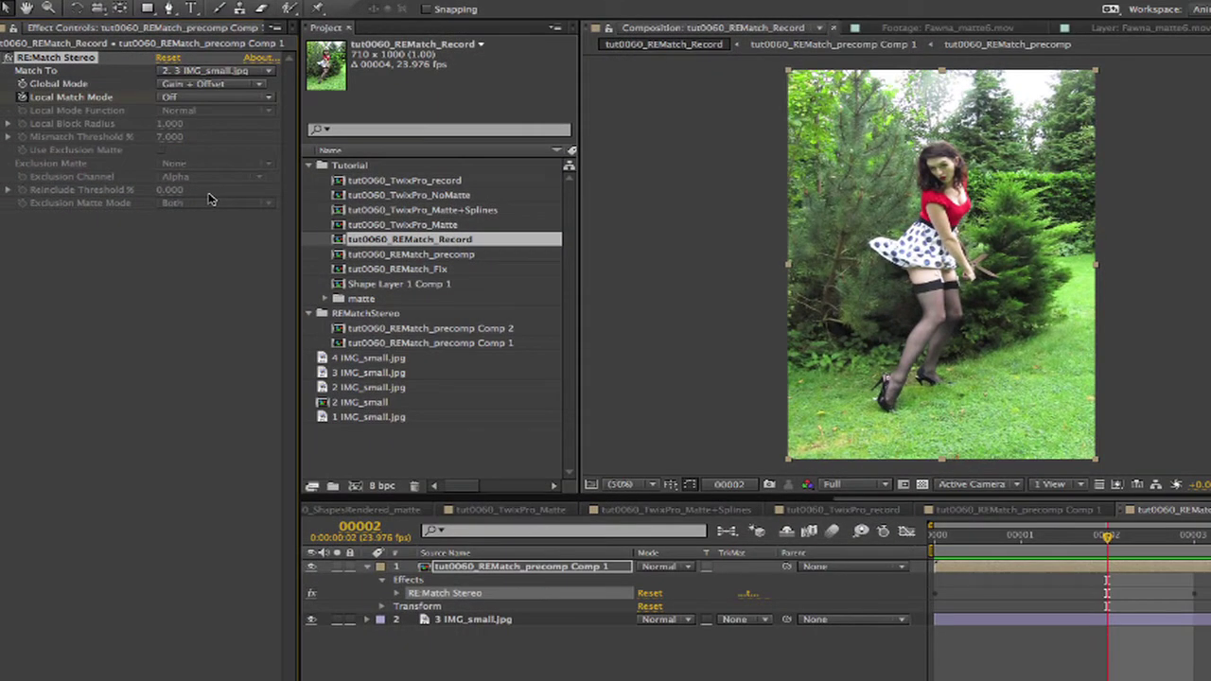
- Review frames 1–3, then draw a red-filled pen shape over the upper-right tree
key("Page_Up")
key("Page_Up")
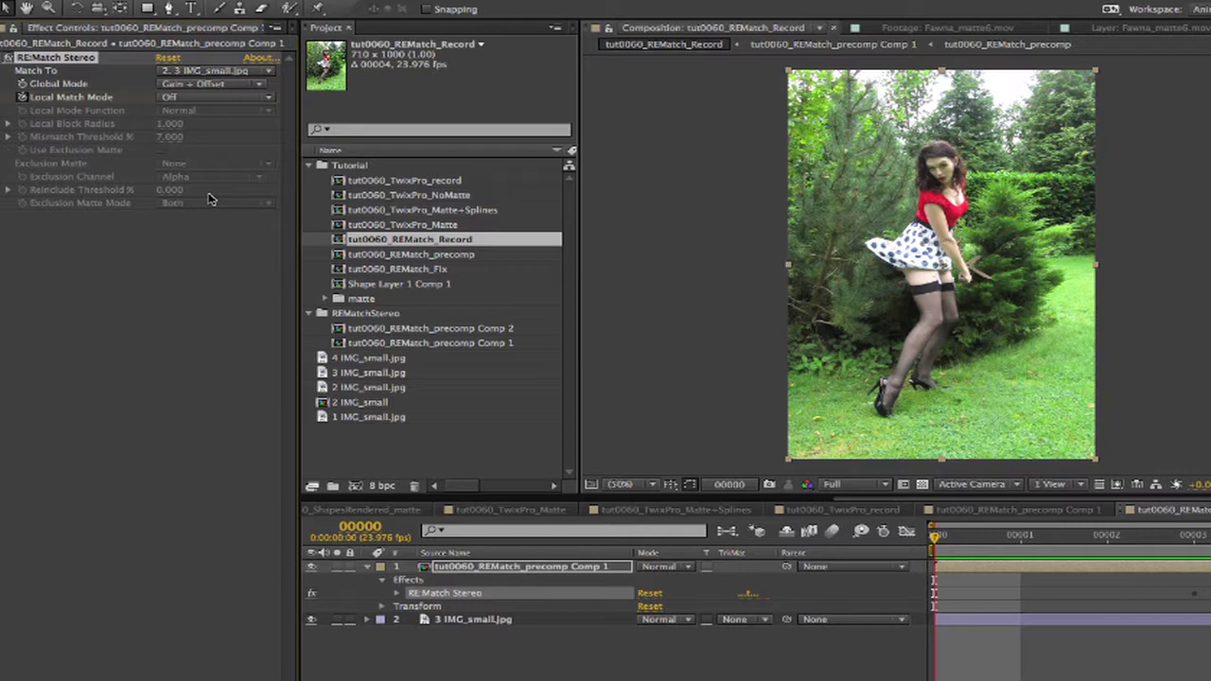
key("Page_Down")
key("Page_Down")
key("Page_Down")
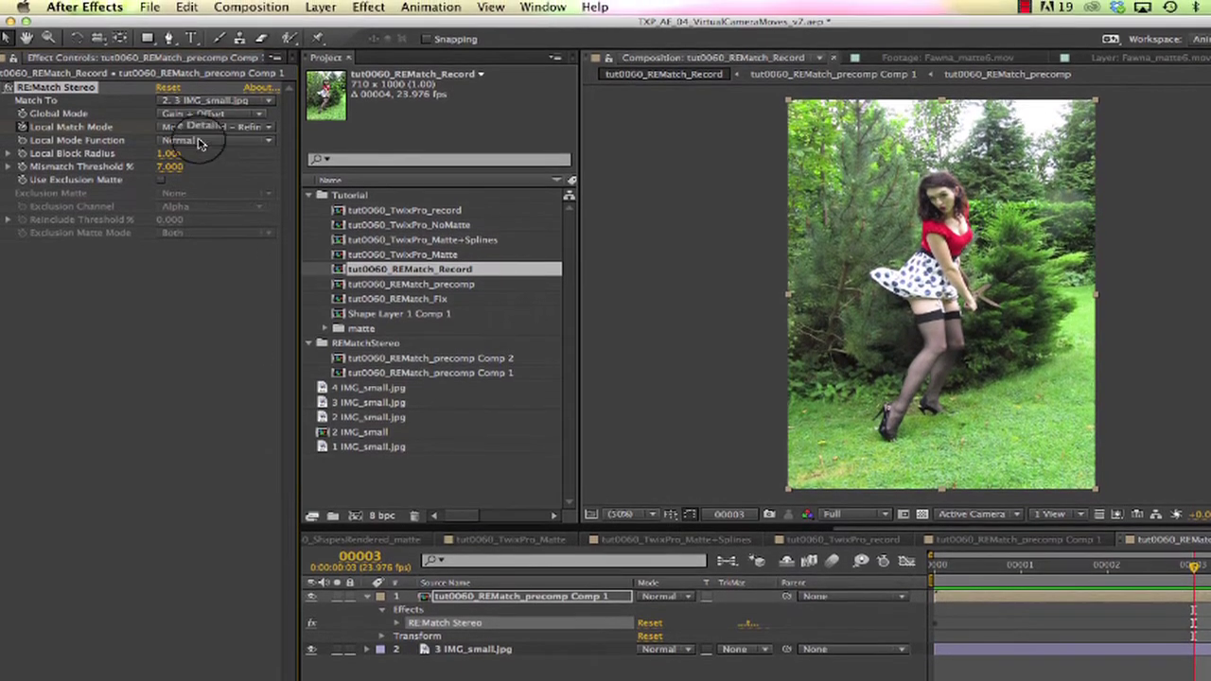
left_click(170, 40)
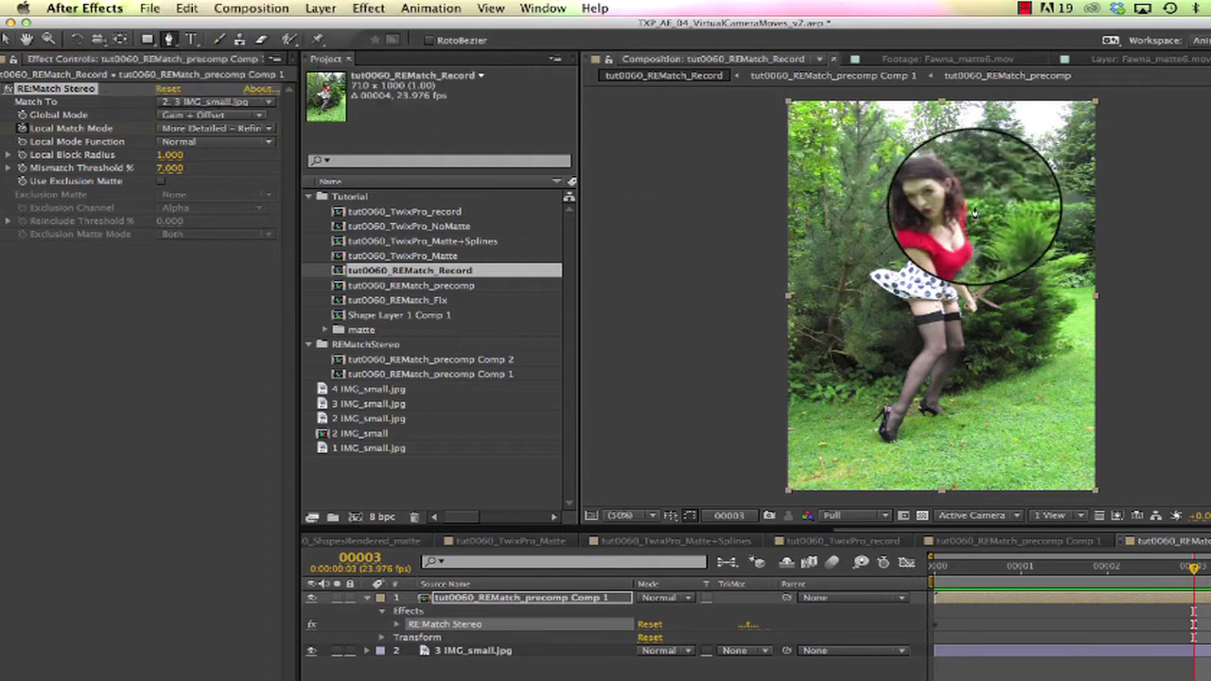
left_click(1041, 182)
left_click_drag(1097, 194, 1101, 203)
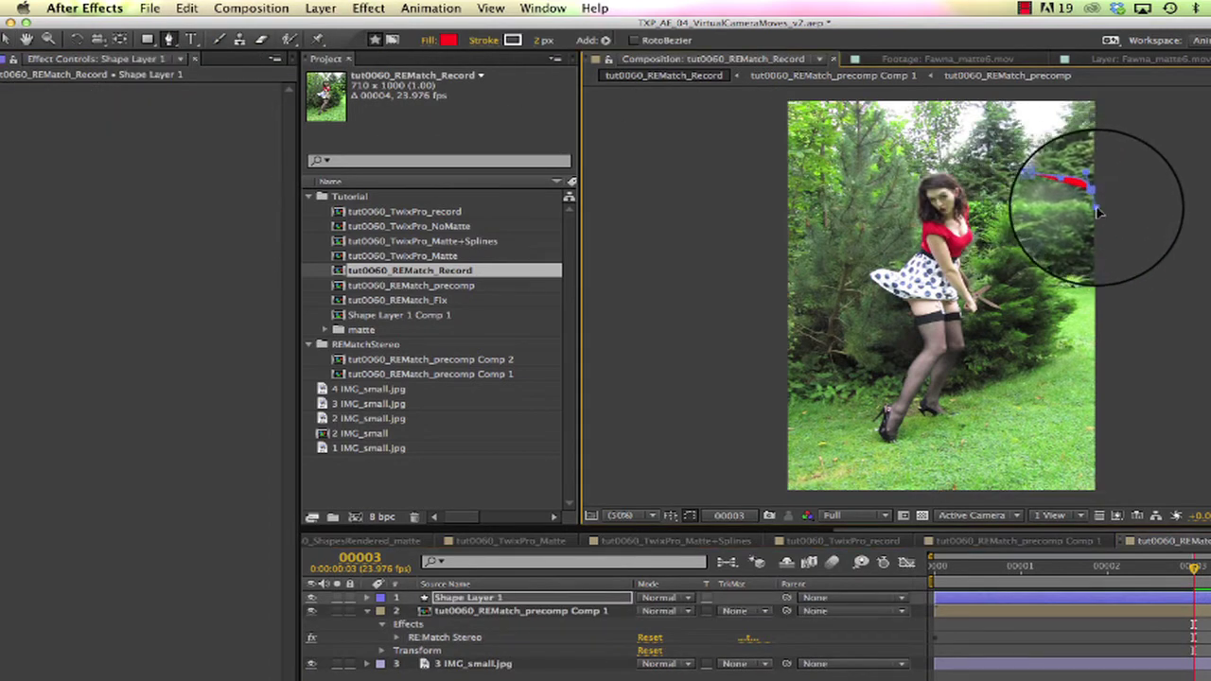
left_click(1096, 229)
left_click(1043, 187)
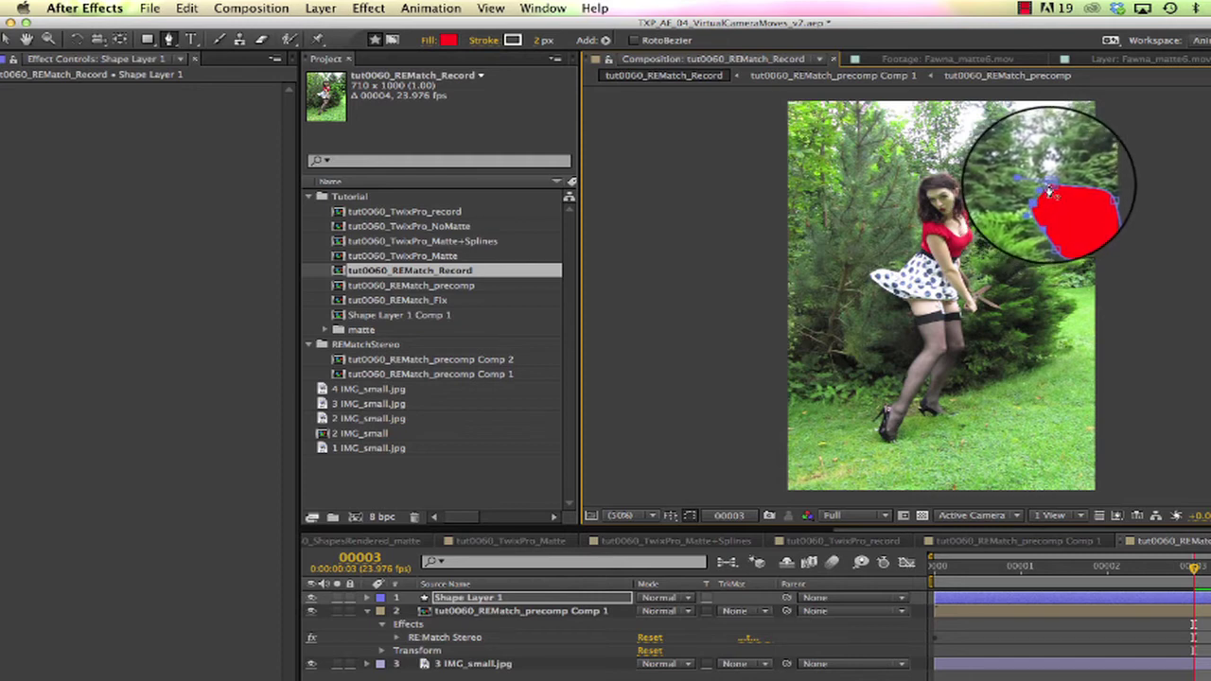
- Outline a red shape over the grass by the legs and hide Shape Layer 1
left_click(999, 382)
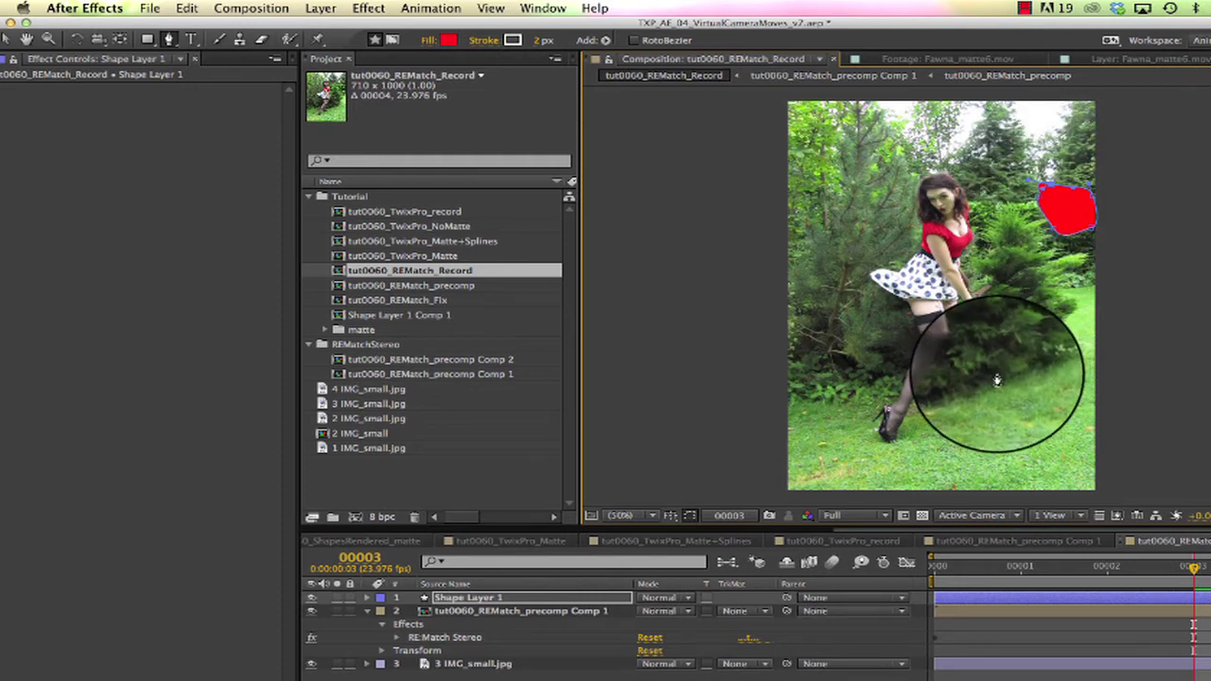
left_click(949, 417)
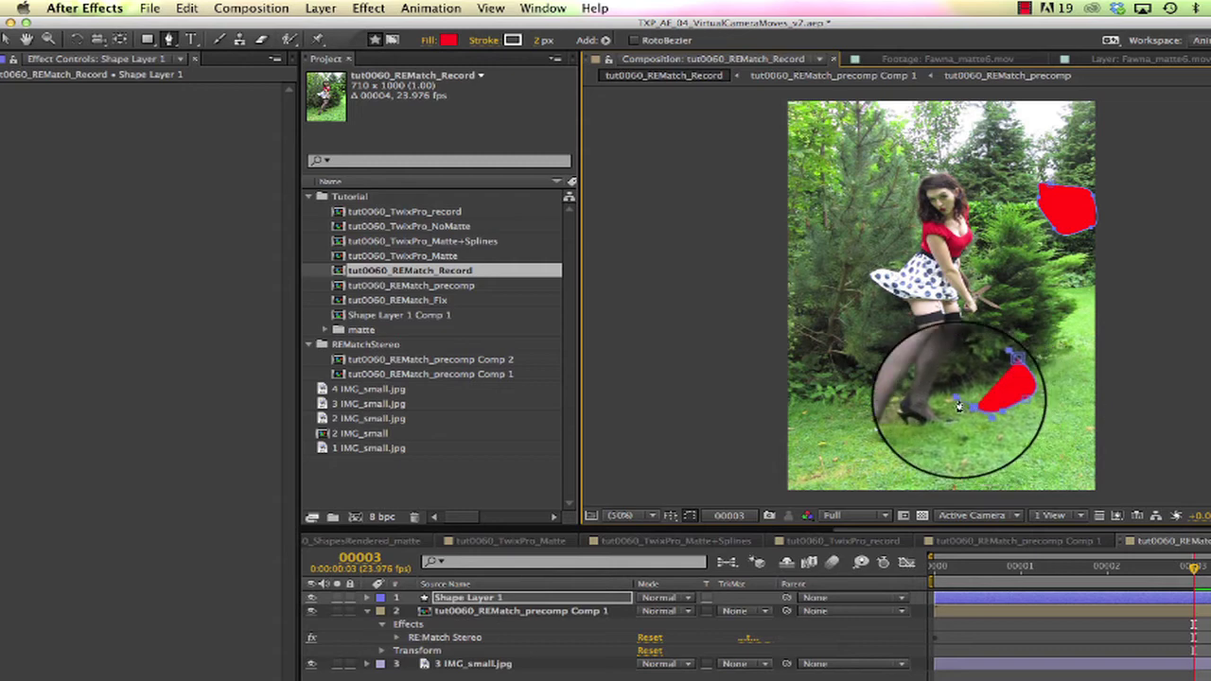
left_click(1024, 404)
left_click(981, 372)
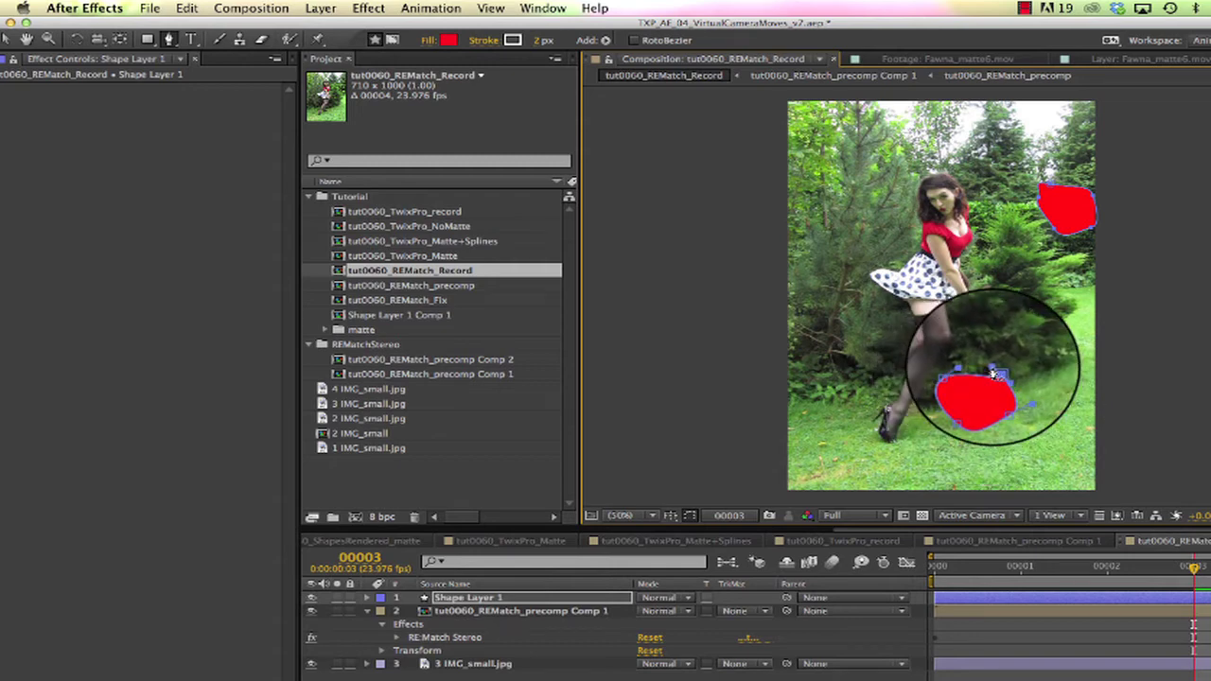
left_click(311, 598)
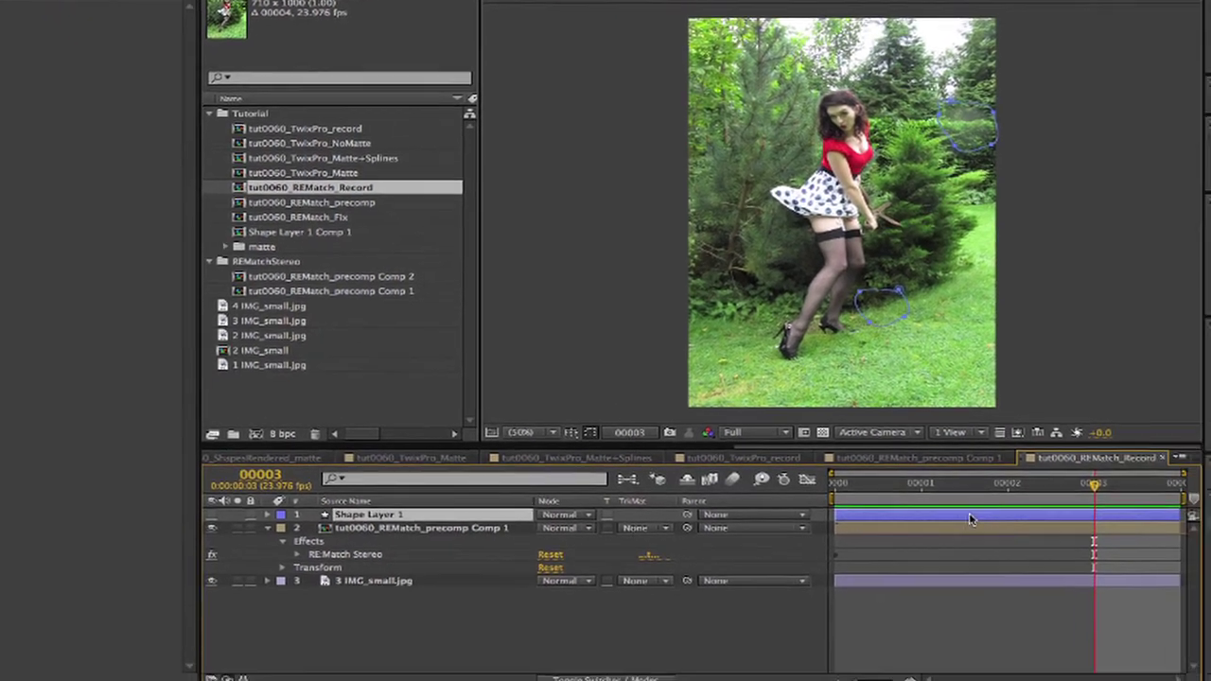
- Pre-compose Shape Layer 1 into Shape Layer 1 Comp 2
right_click(1083, 606)
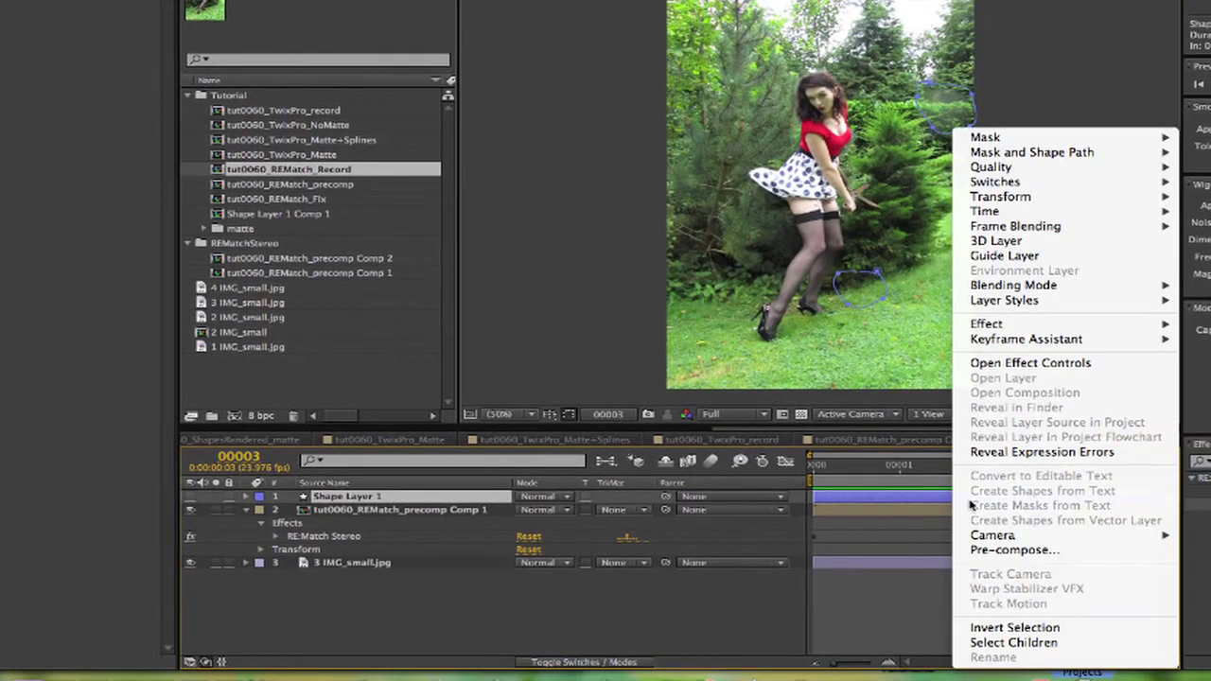
left_click(1084, 555)
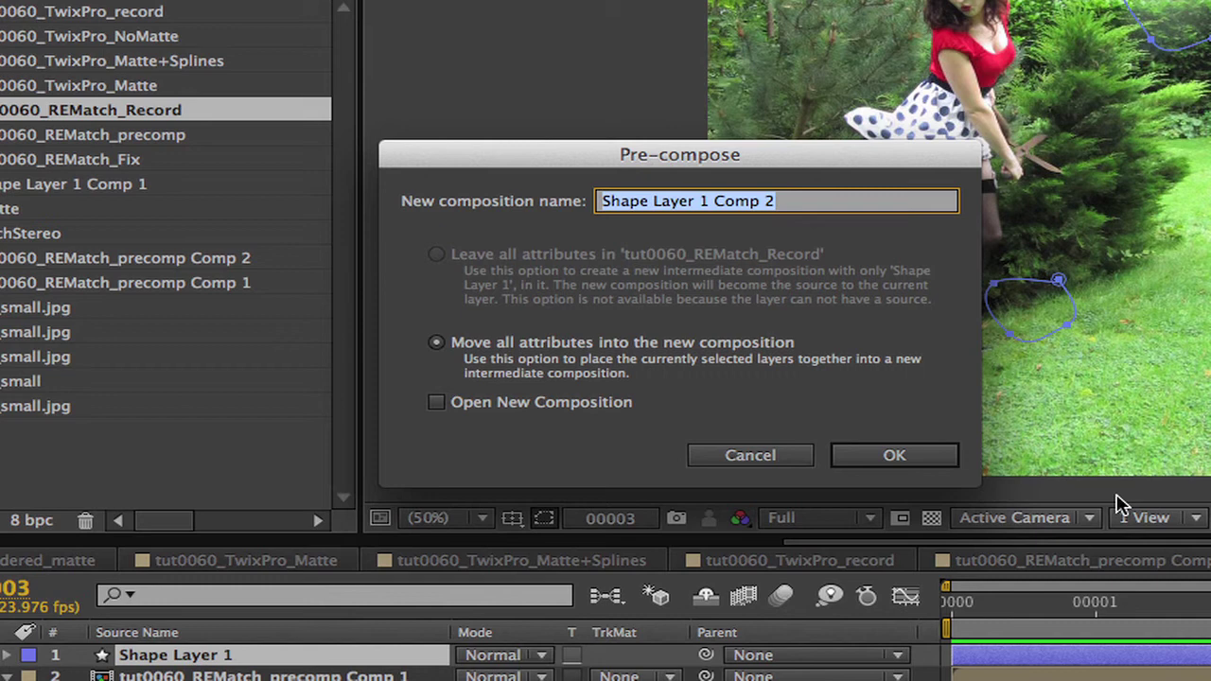
left_click(894, 456)
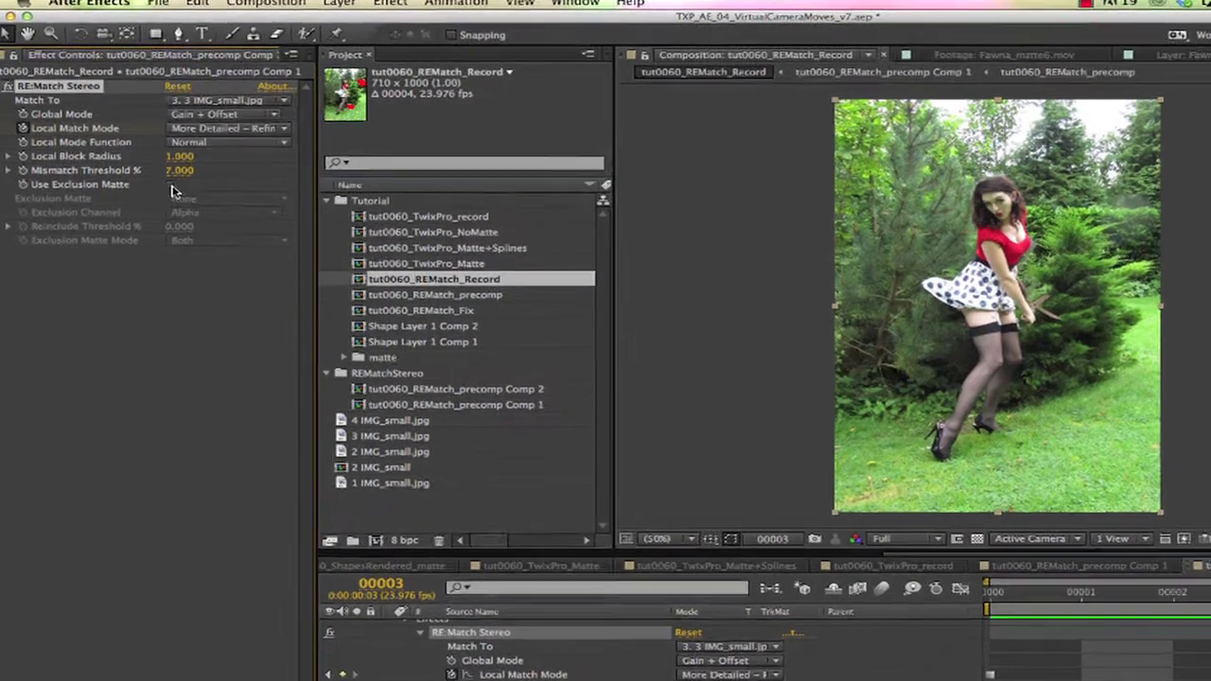
- Enable RE:Match Stereo's exclusion matte using Shape Layer 1 Comp 2's Red channel
left_click(162, 180)
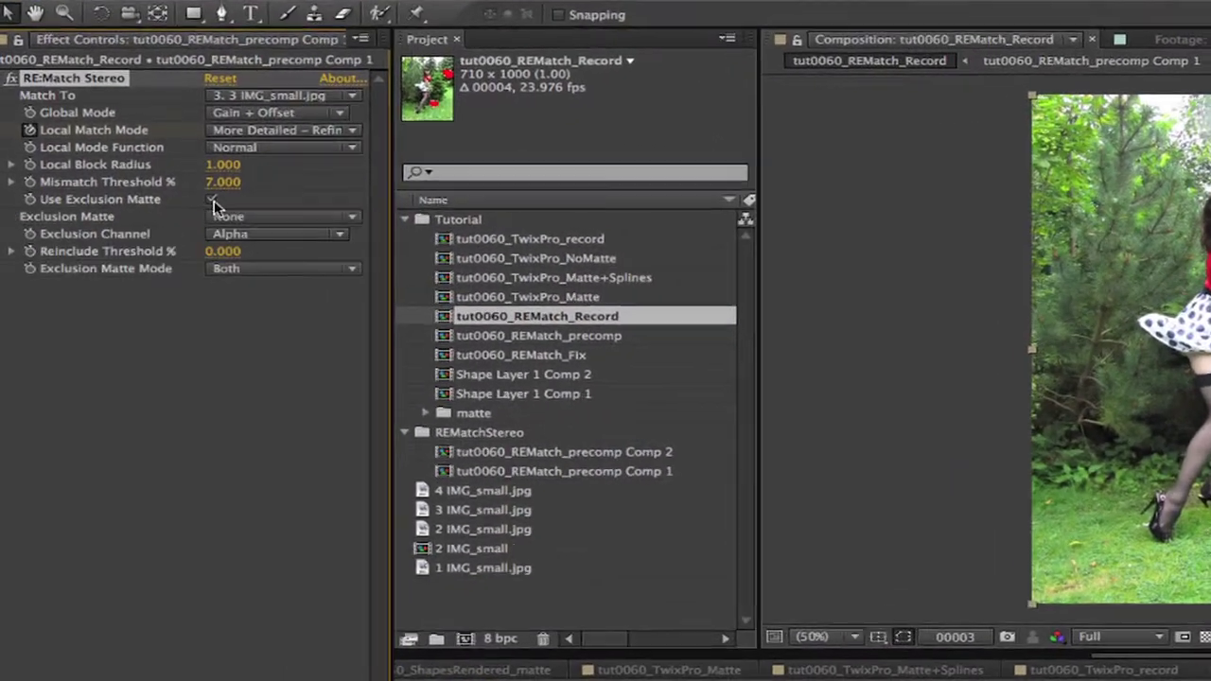
left_click(265, 218)
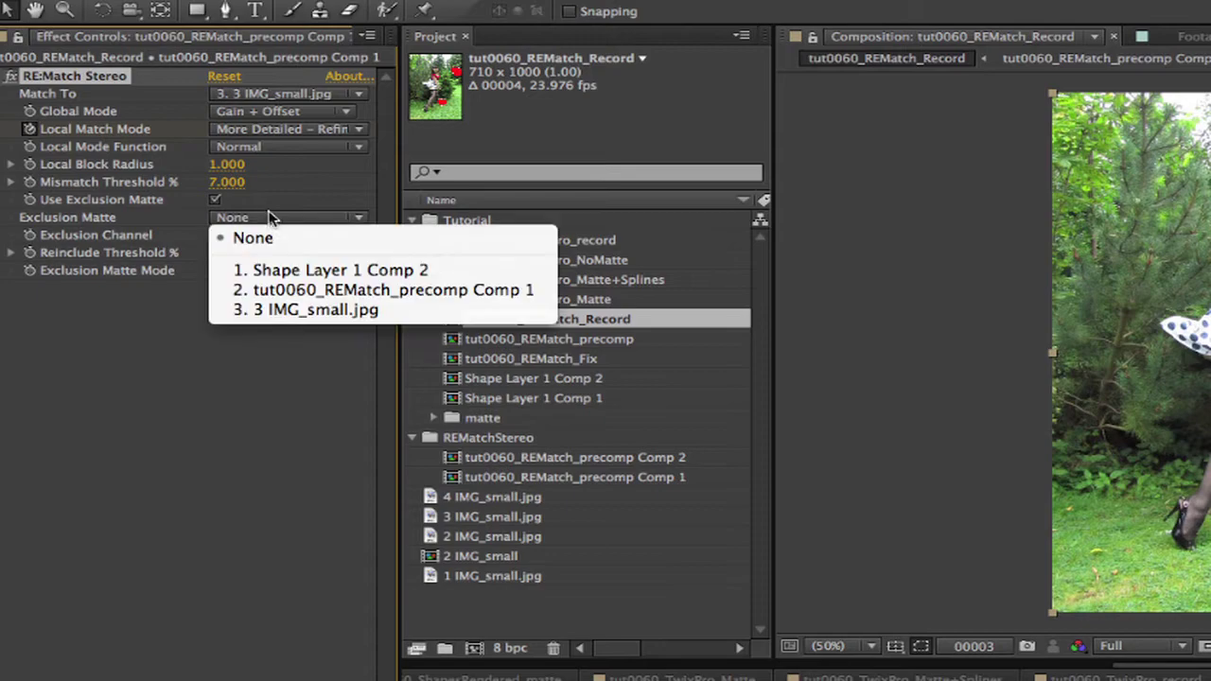
left_click(287, 271)
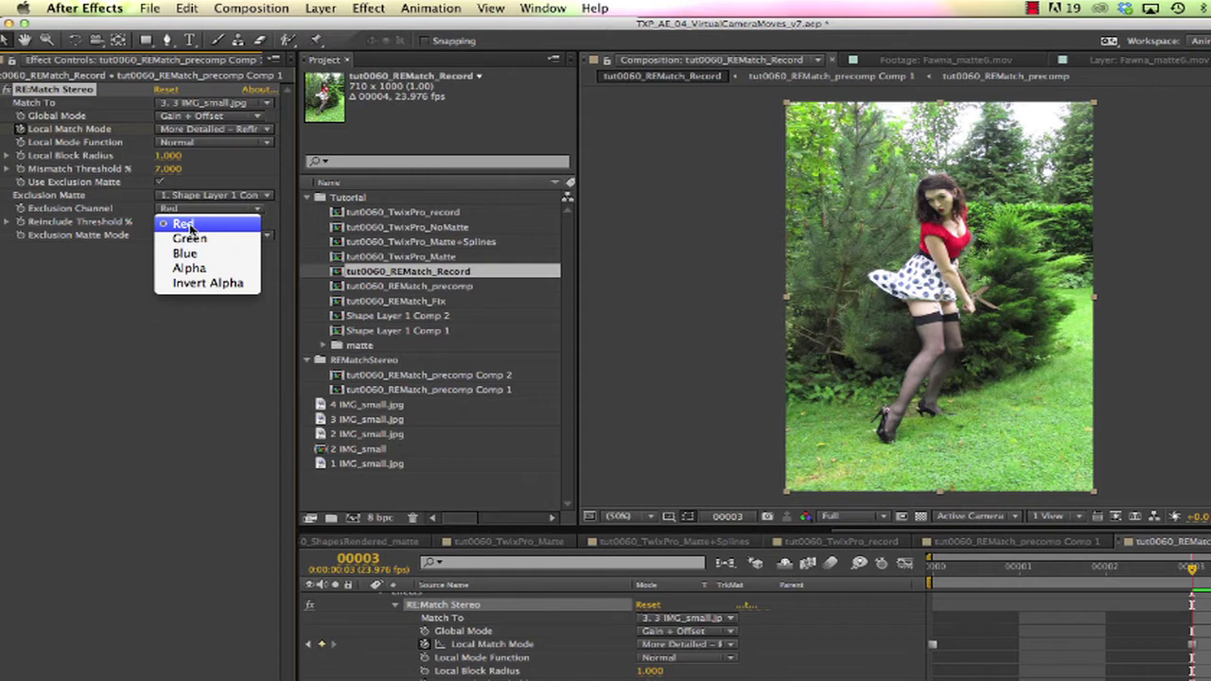
left_click(187, 224)
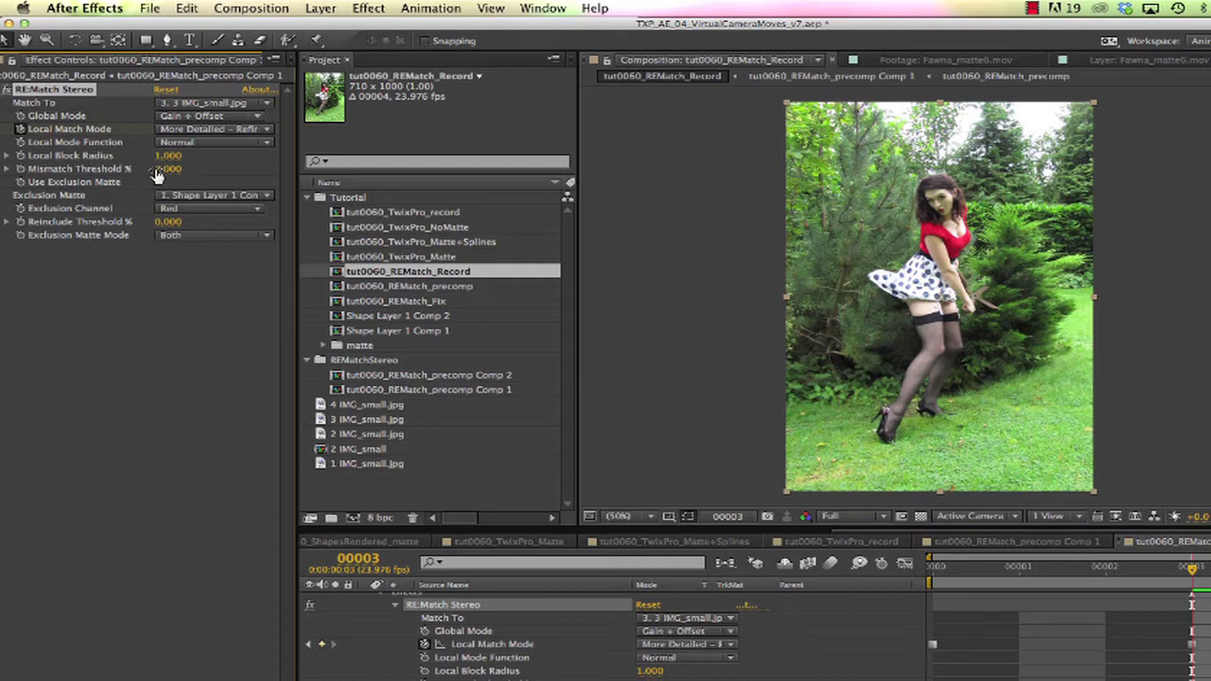
- Lower RE:Match Stereo's Mismatch Threshold to 2
left_click(161, 168)
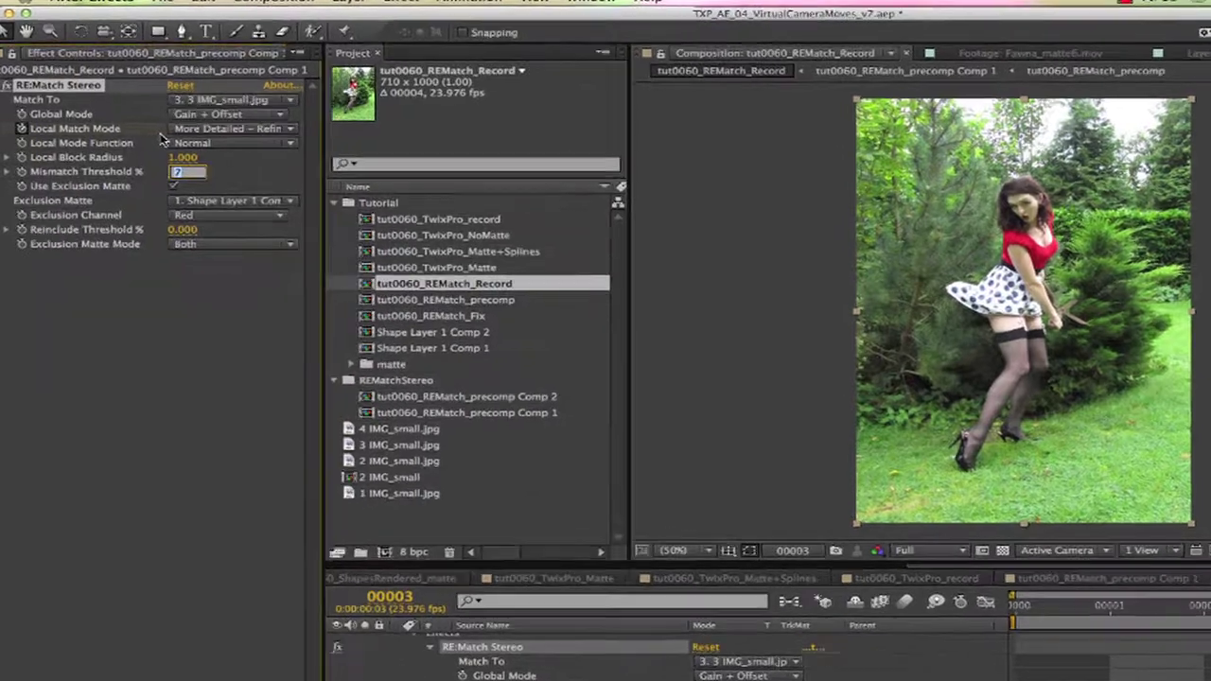
type("2")
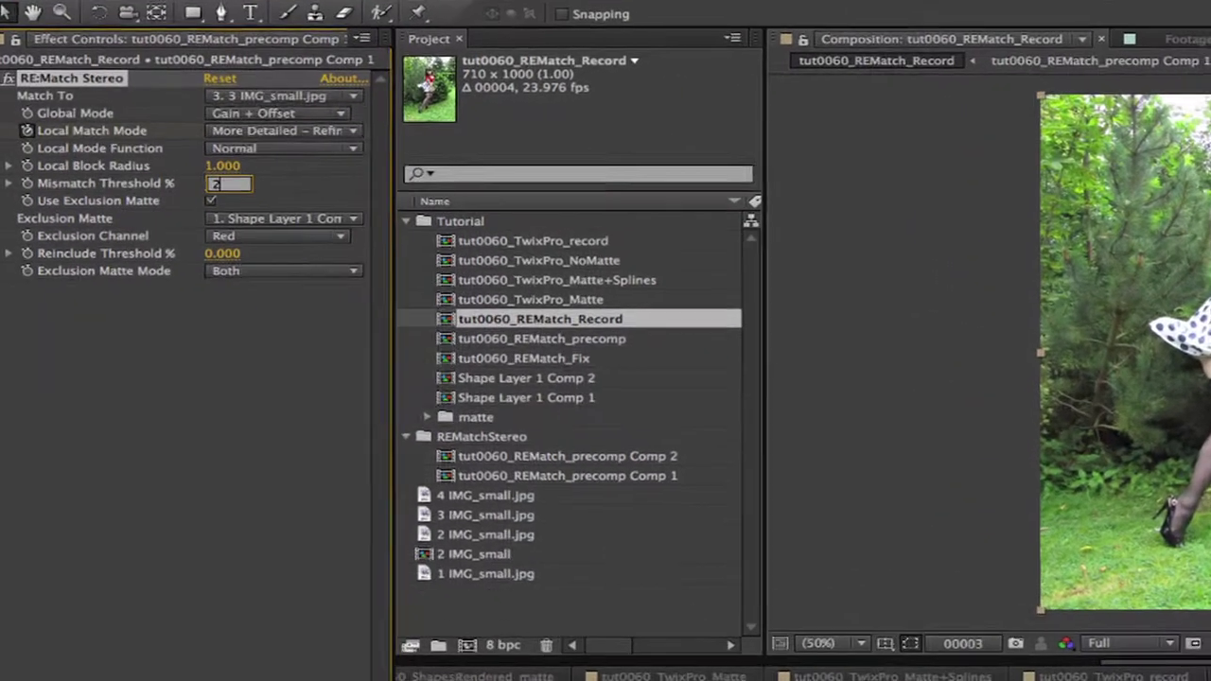
key("Return")
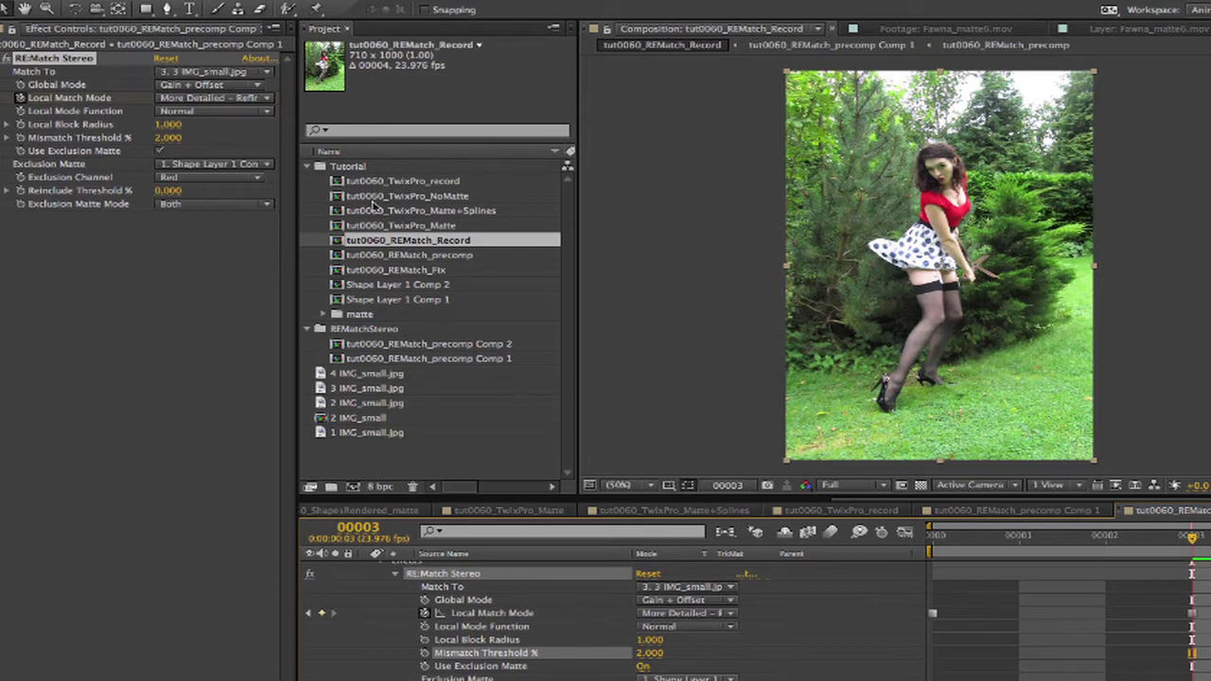
- Set tut0060_REMatch_Record's duration to 50 frames in Composition Settings
right_click(457, 243)
left_click(496, 247)
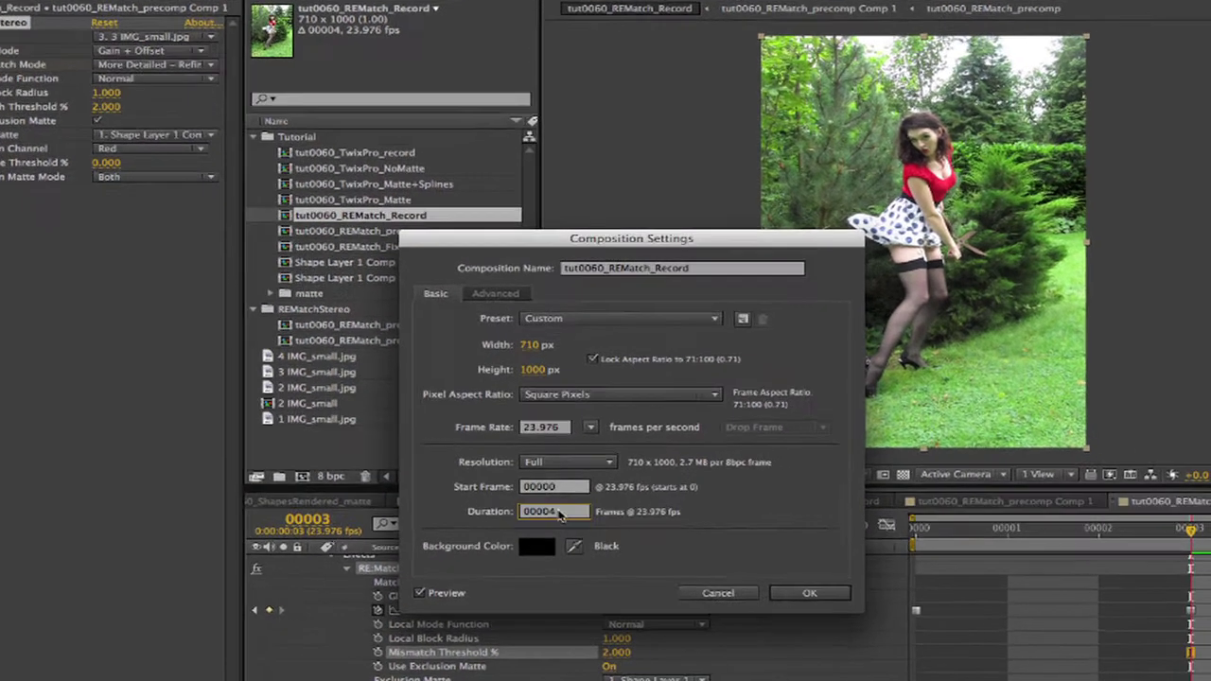
left_click(582, 521)
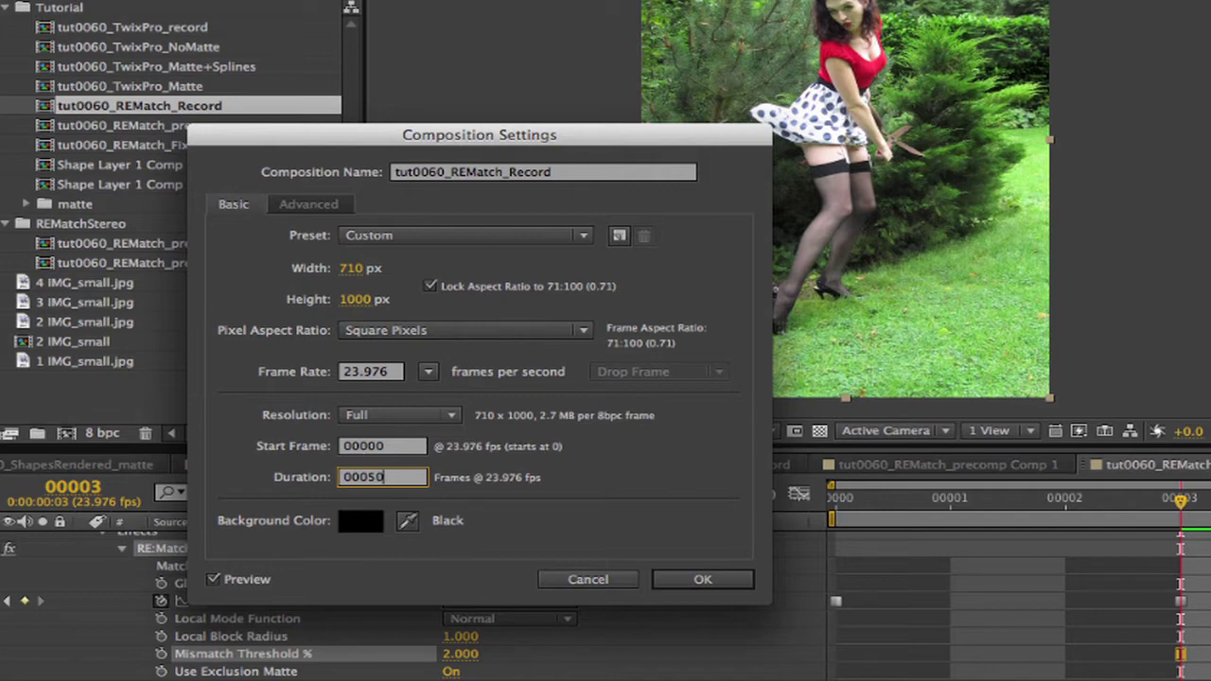
key("Return")
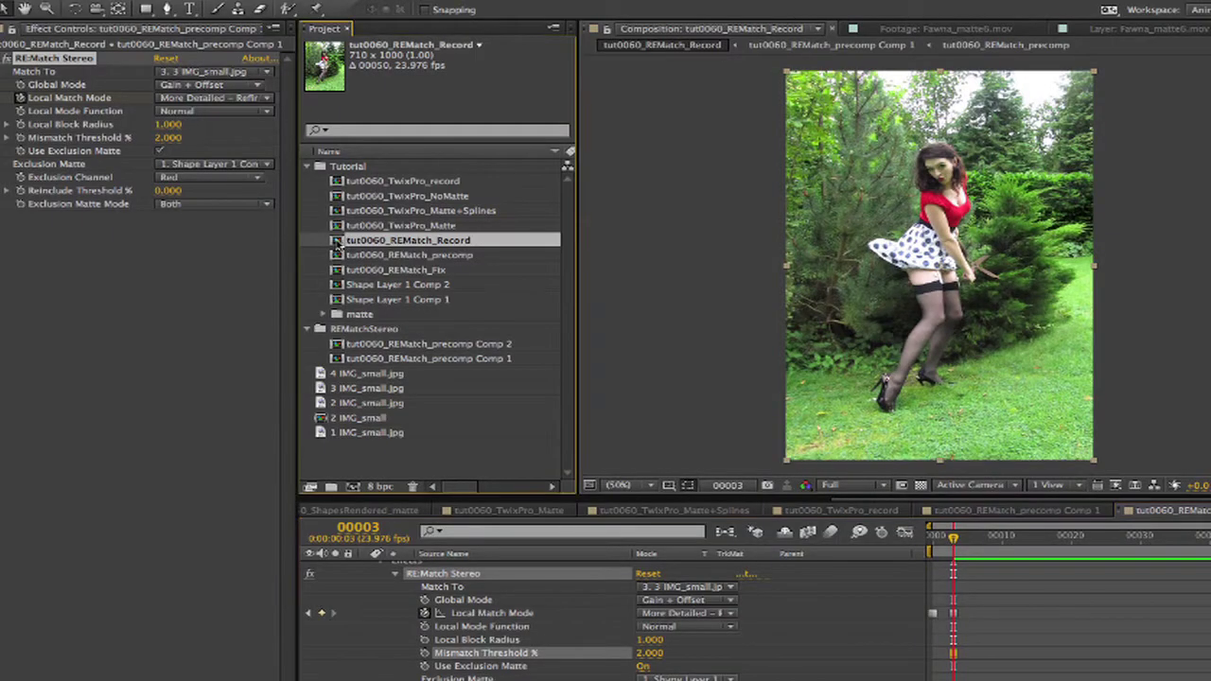
- Nest tut0060_REMatch_Record in a new comp and apply Twixtor Pro to that layer
left_click(57, 336)
left_click_drag(345, 412, 359, 487)
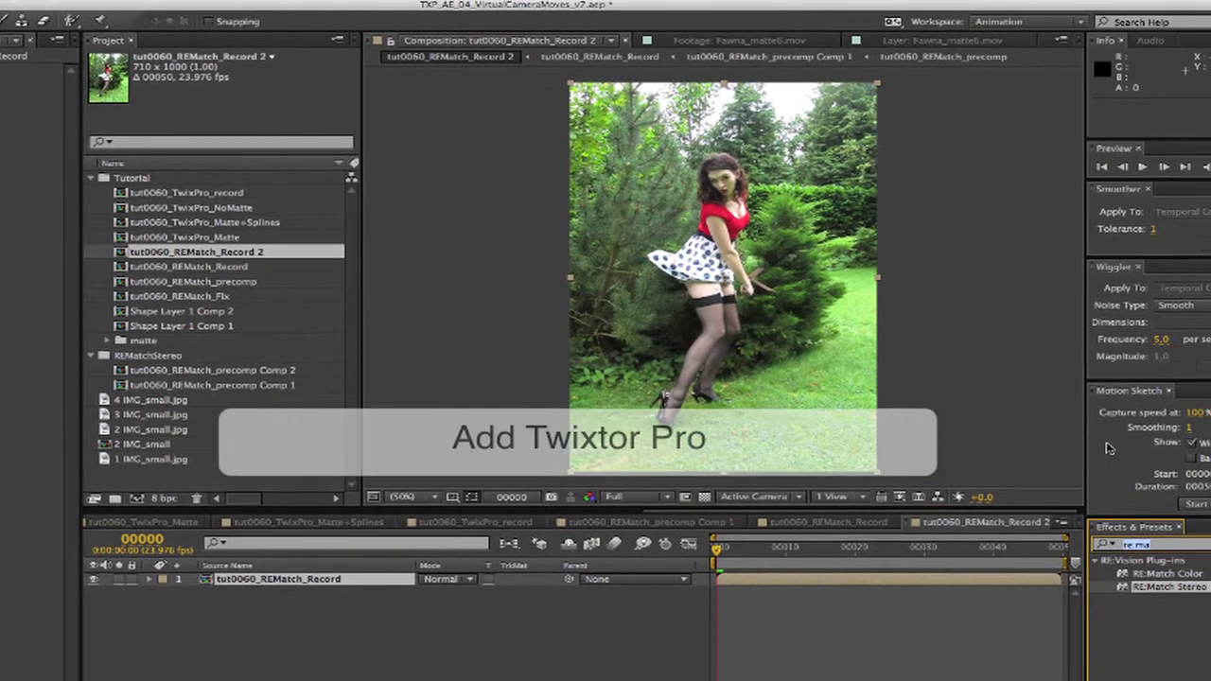
type("tw")
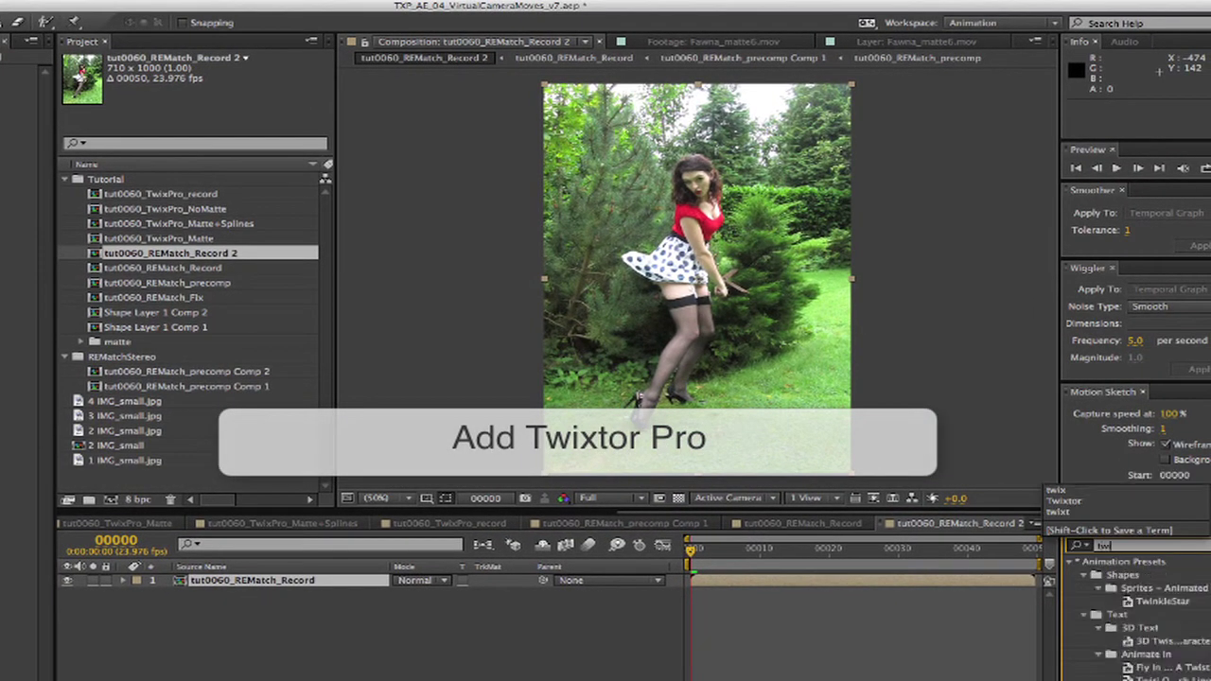
type("ixt")
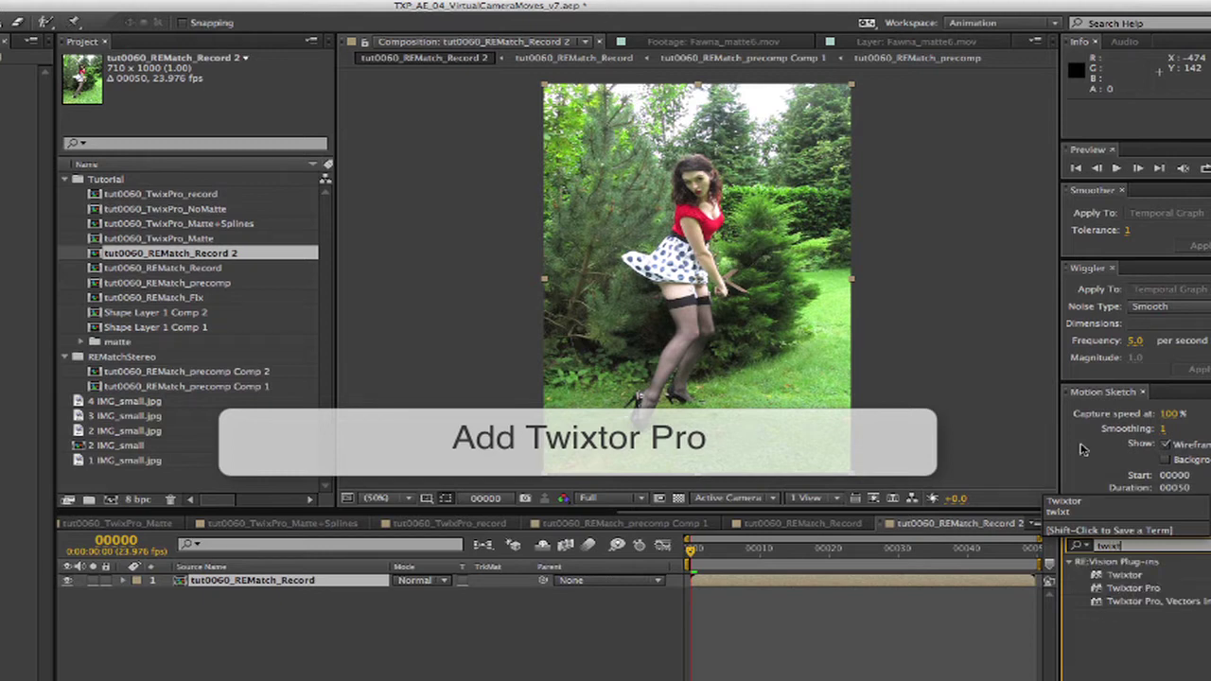
left_click_drag(1097, 589, 317, 582)
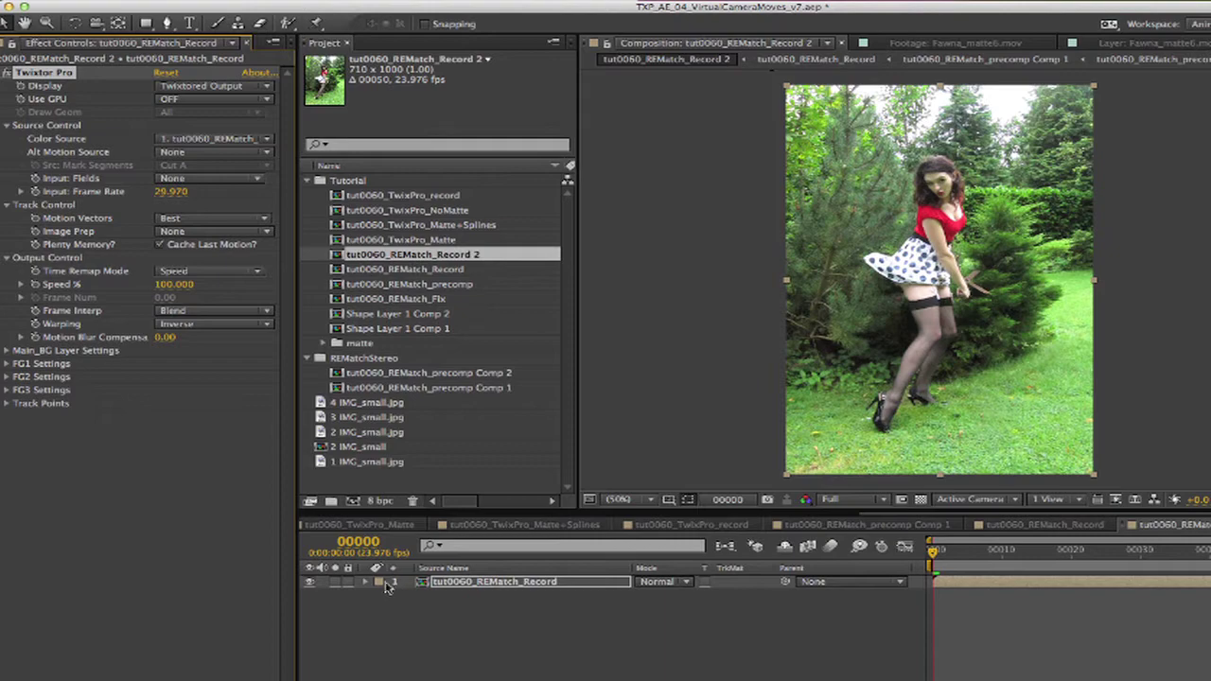
- Set Twixtor Pro's Input: Frame Rate to 23.976
left_click(369, 581)
left_click(379, 595)
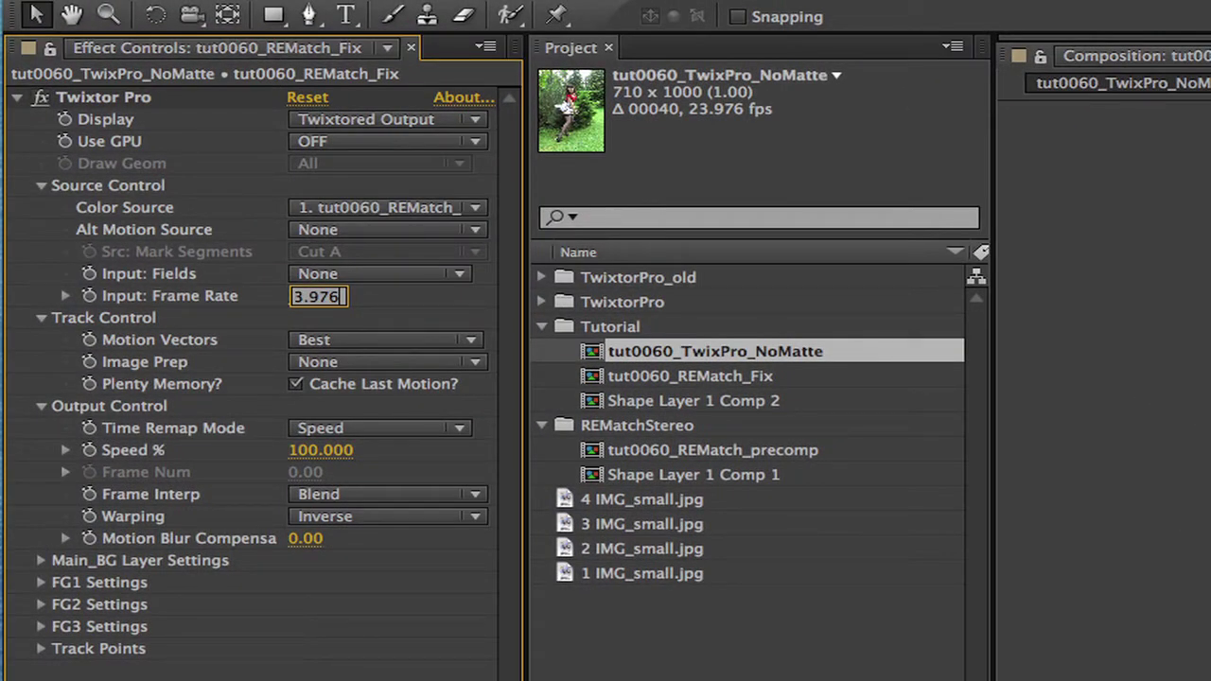
key("Home")
key("Return")
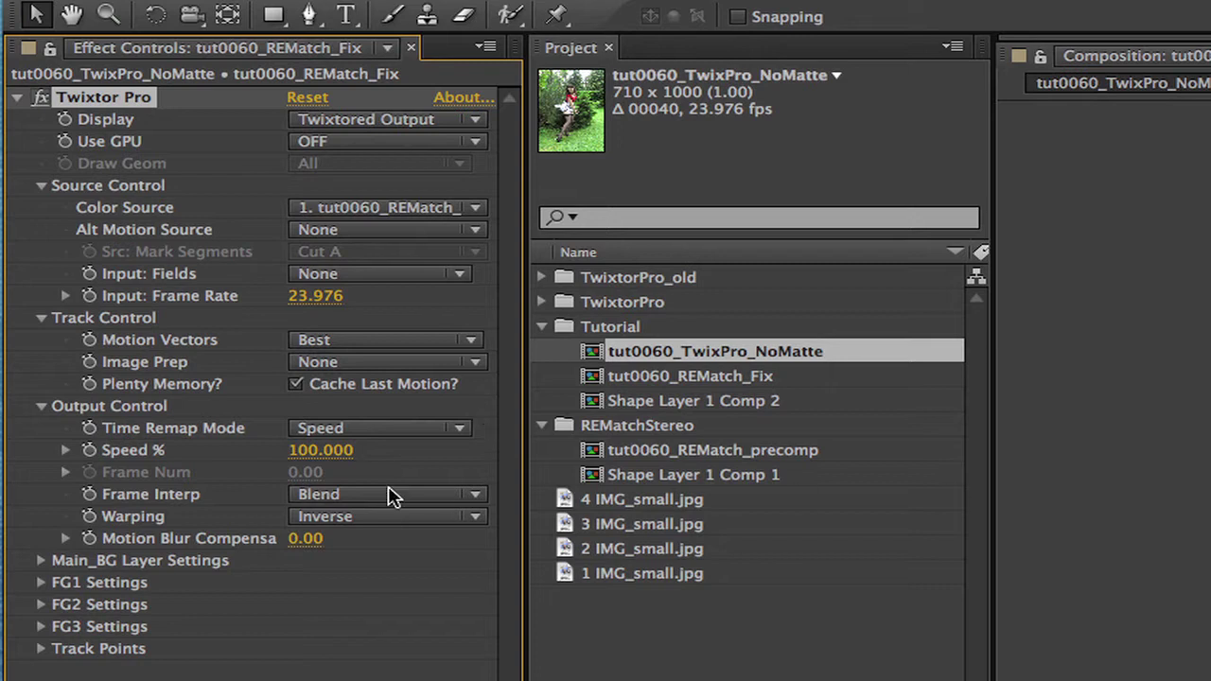
- Set Twixtor Pro's Speed % to 6 and play back the slowed result
left_click(316, 451)
type("6")
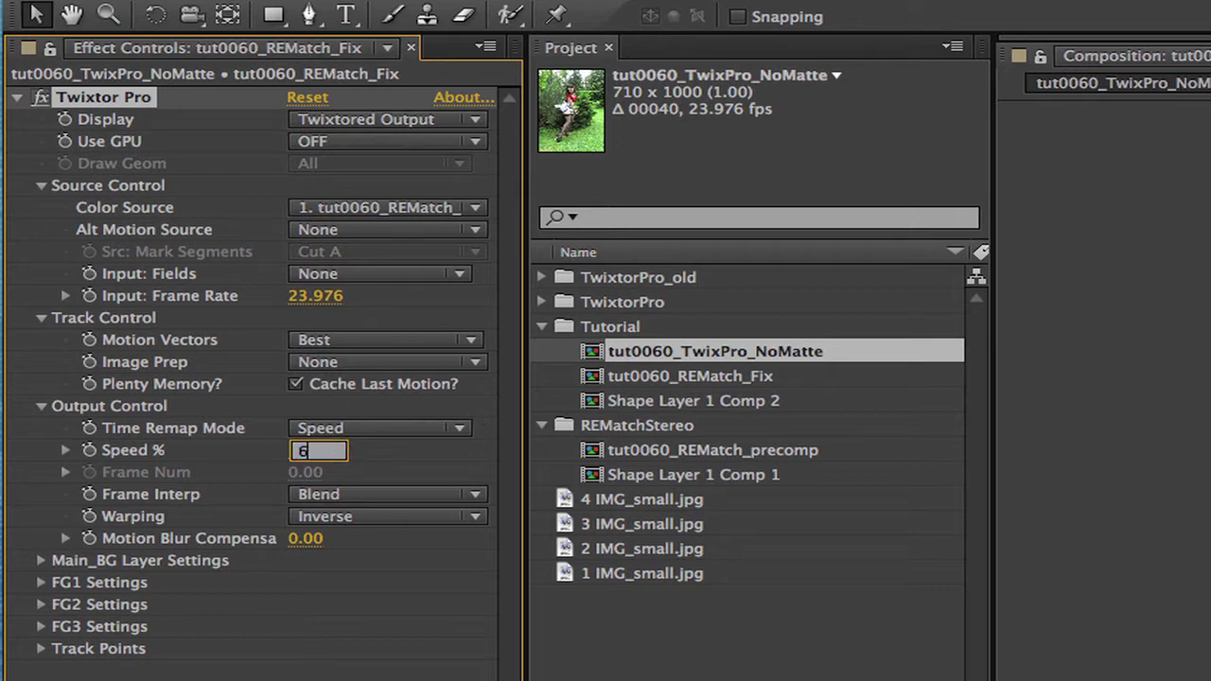
key("Return")
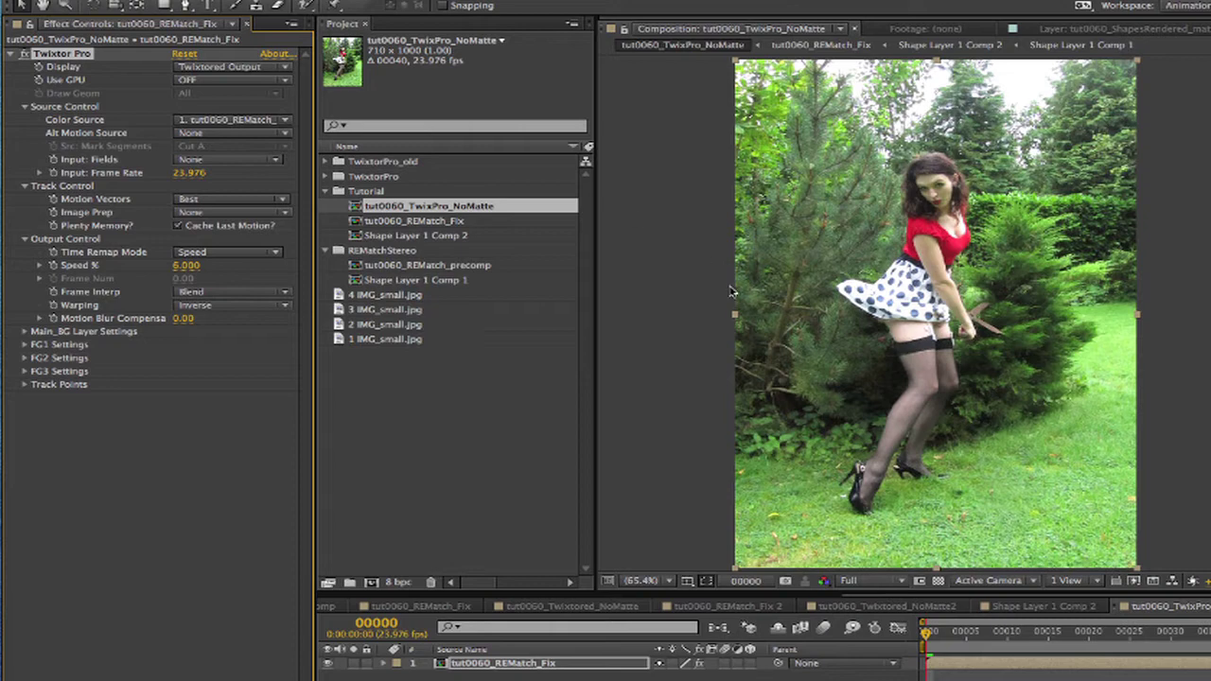
key("space")
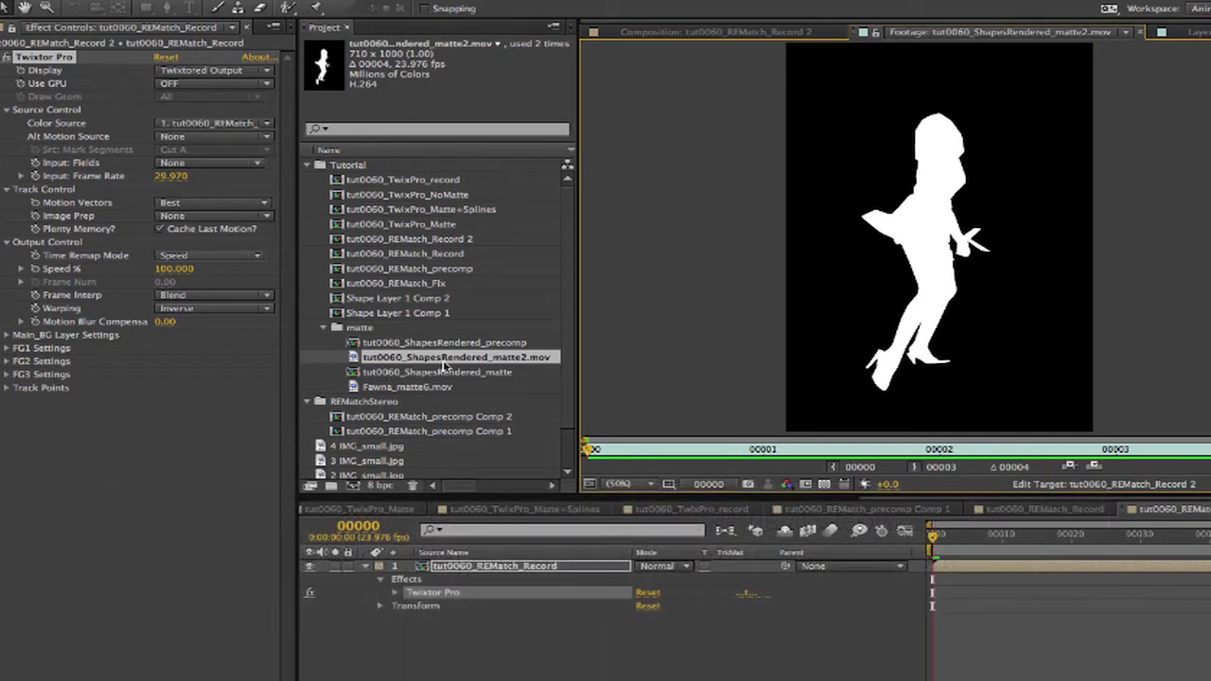
- Conform Fawna_matte6.mov to 23.976 fps and place it as the top layer in the timeline
left_click(428, 387)
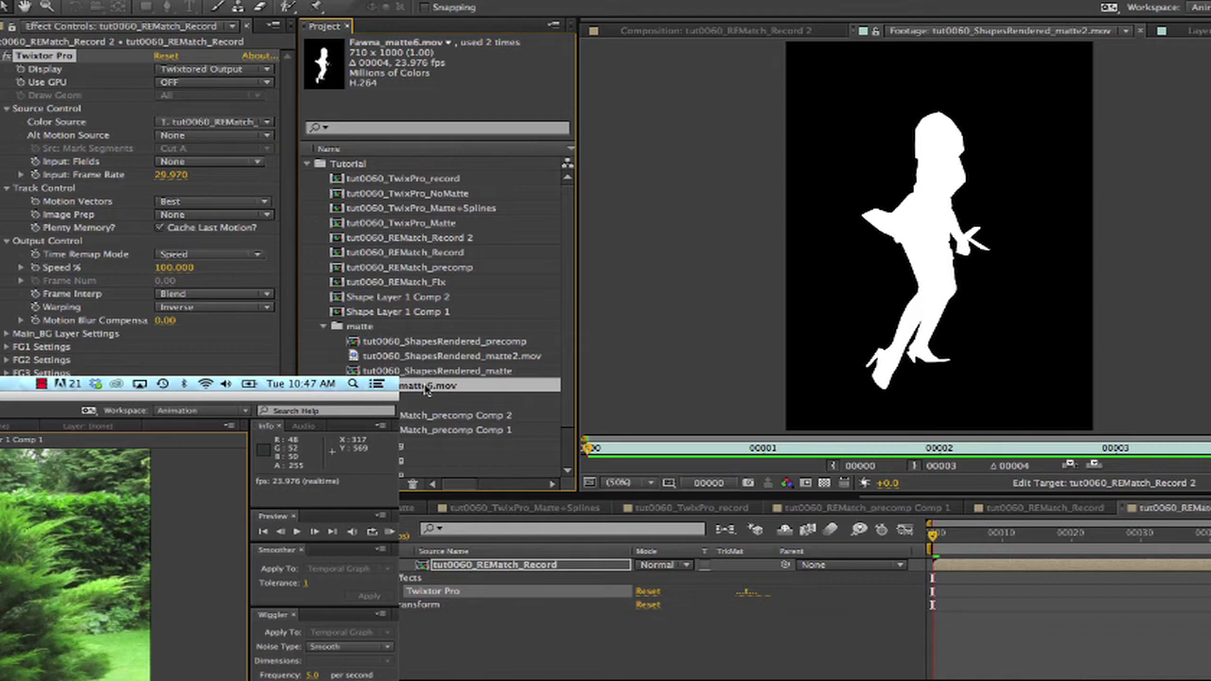
right_click(426, 388)
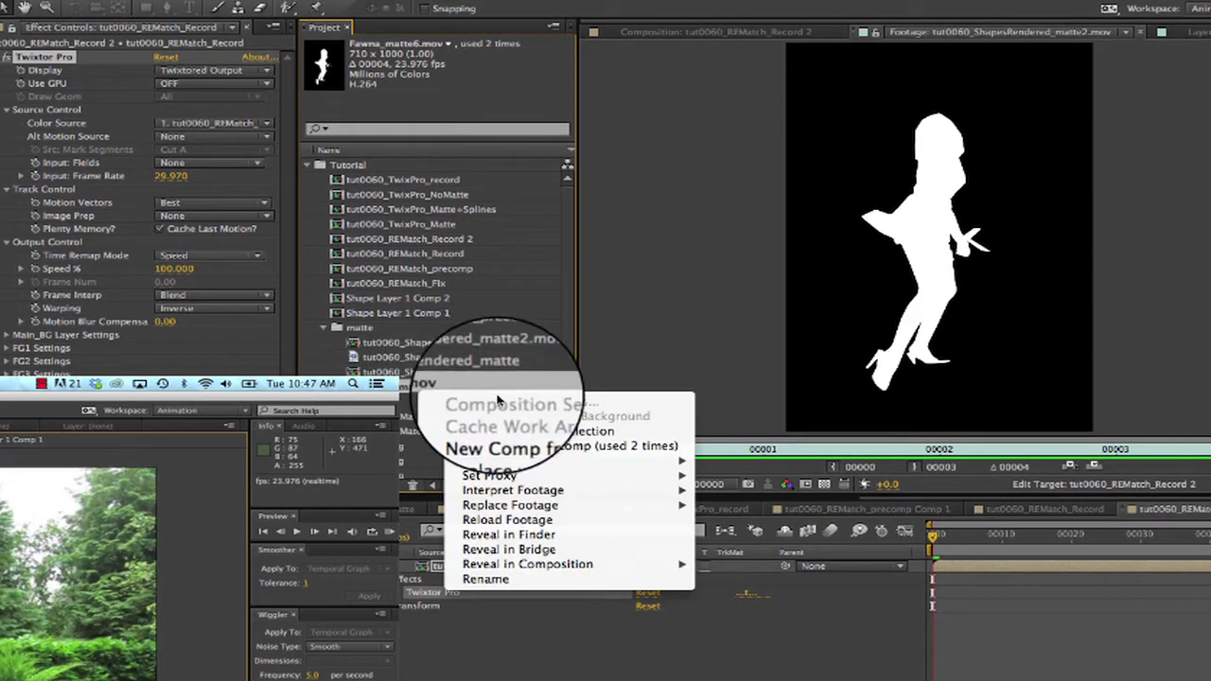
mouse_move(620, 491)
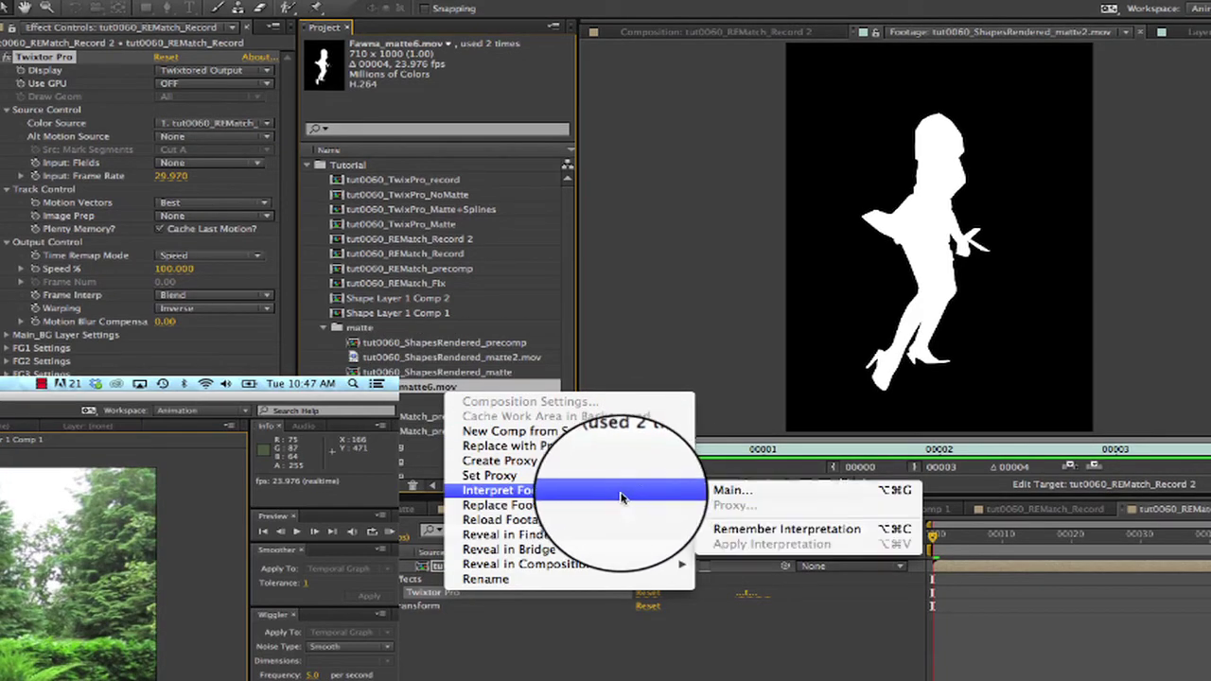
left_click(735, 491)
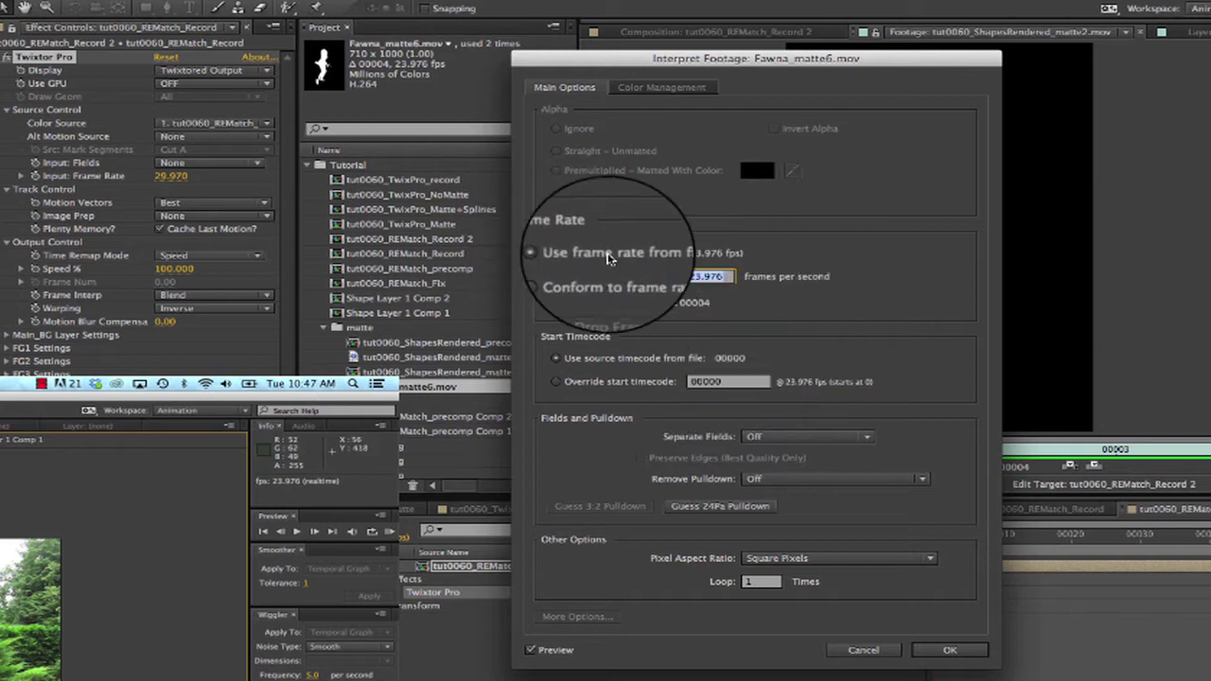
left_click(556, 276)
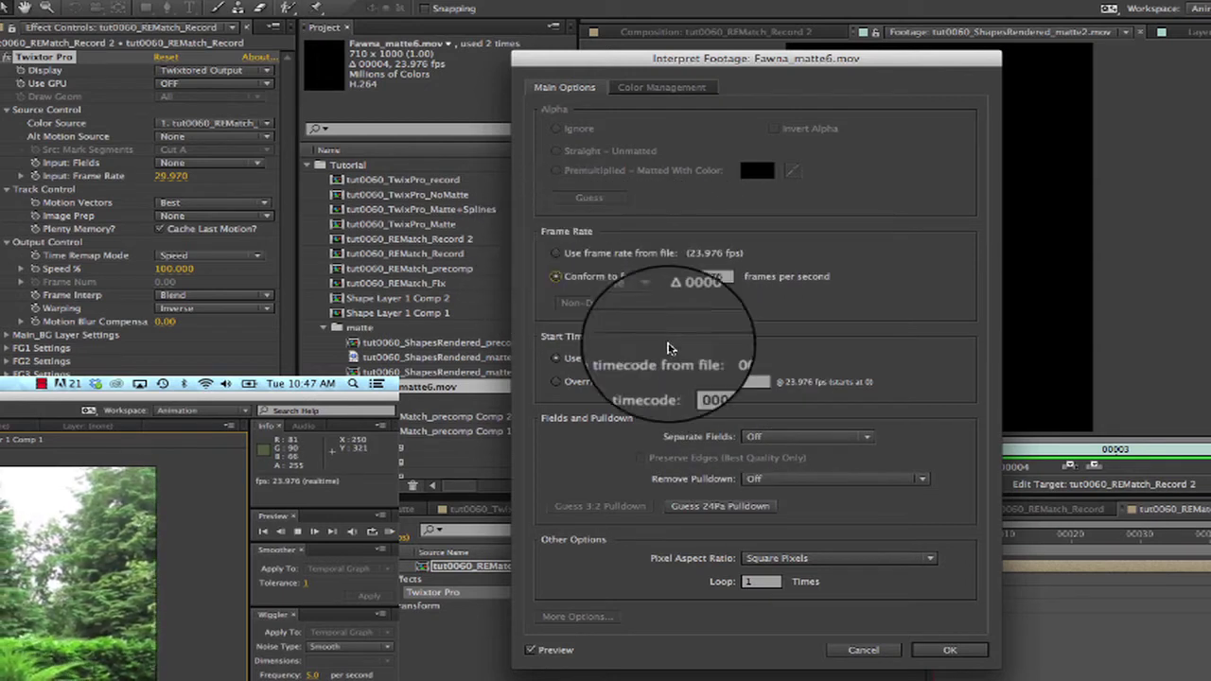
left_click(950, 650)
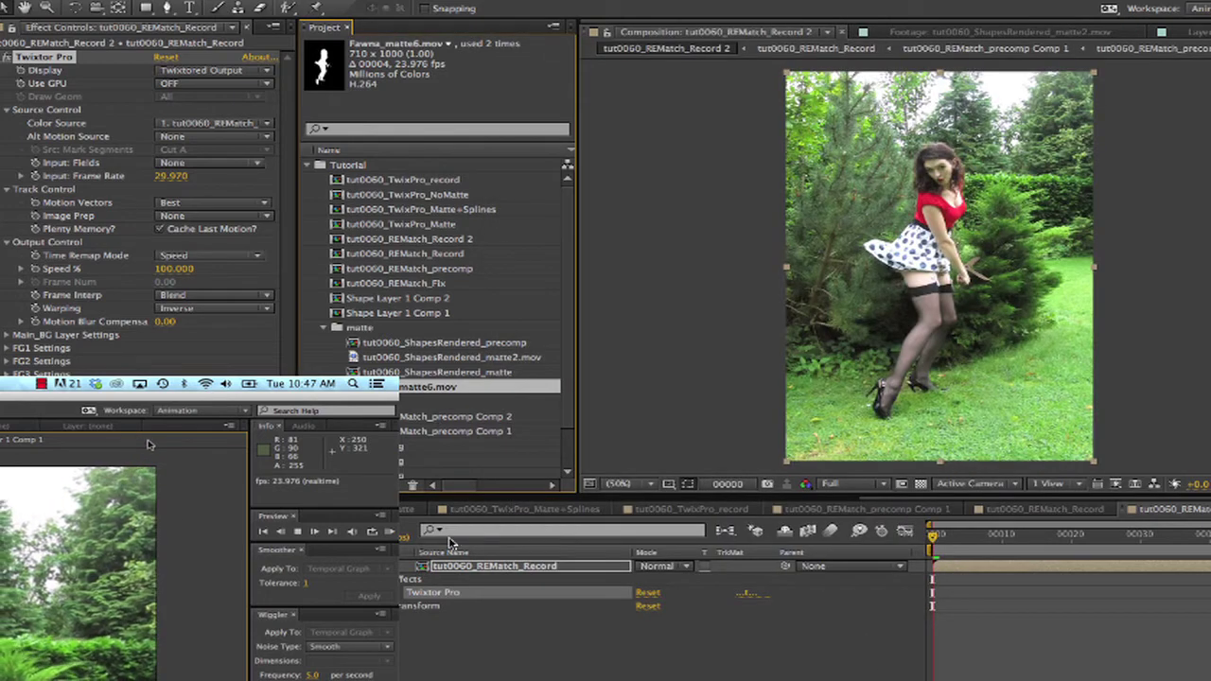
left_click_drag(451, 542, 445, 567)
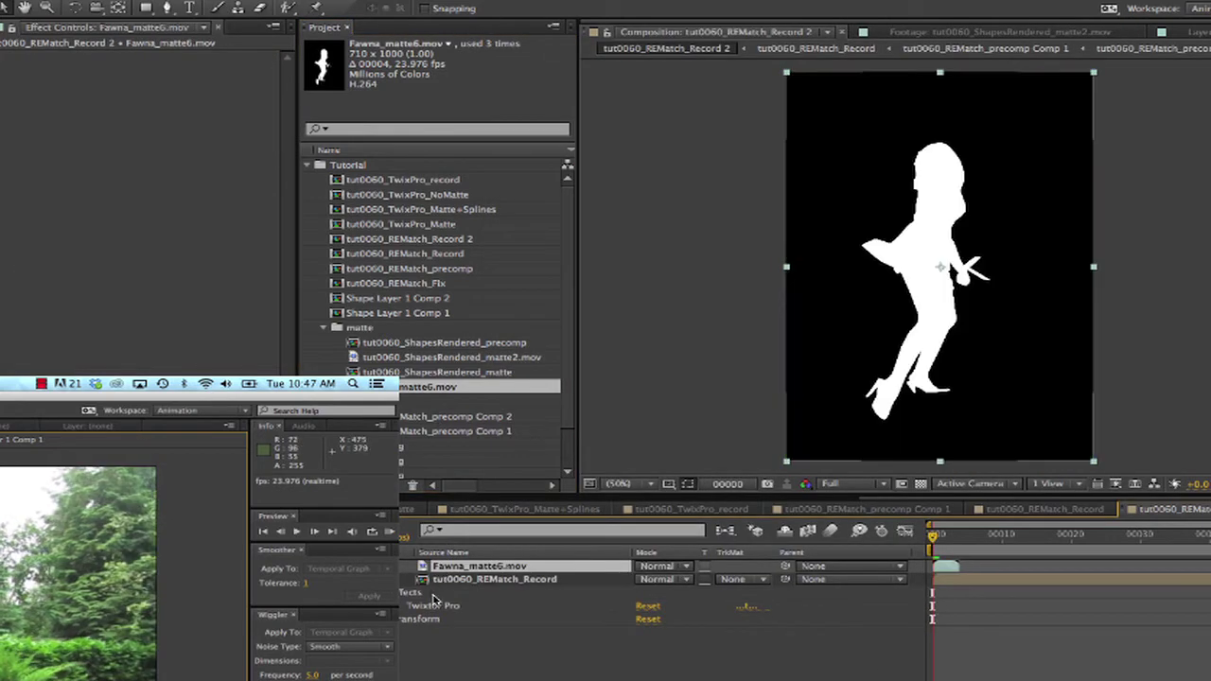
- Switch Twixtor Pro's Display to Source
left_click(433, 604)
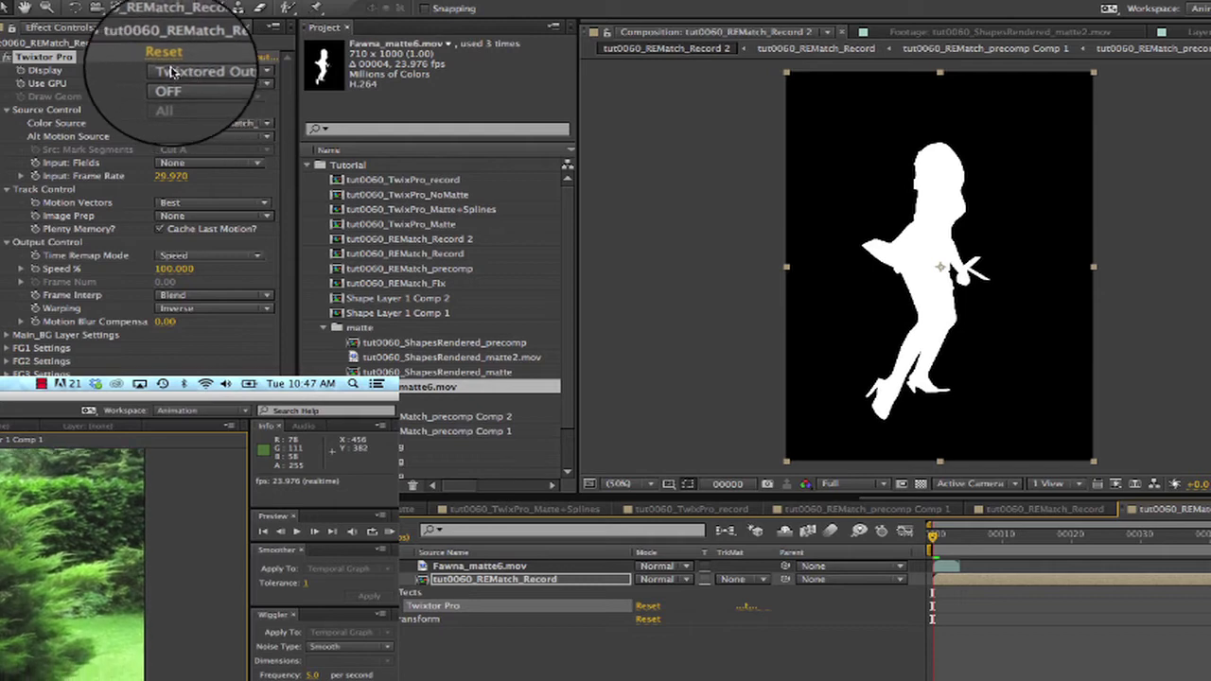
left_click(208, 71)
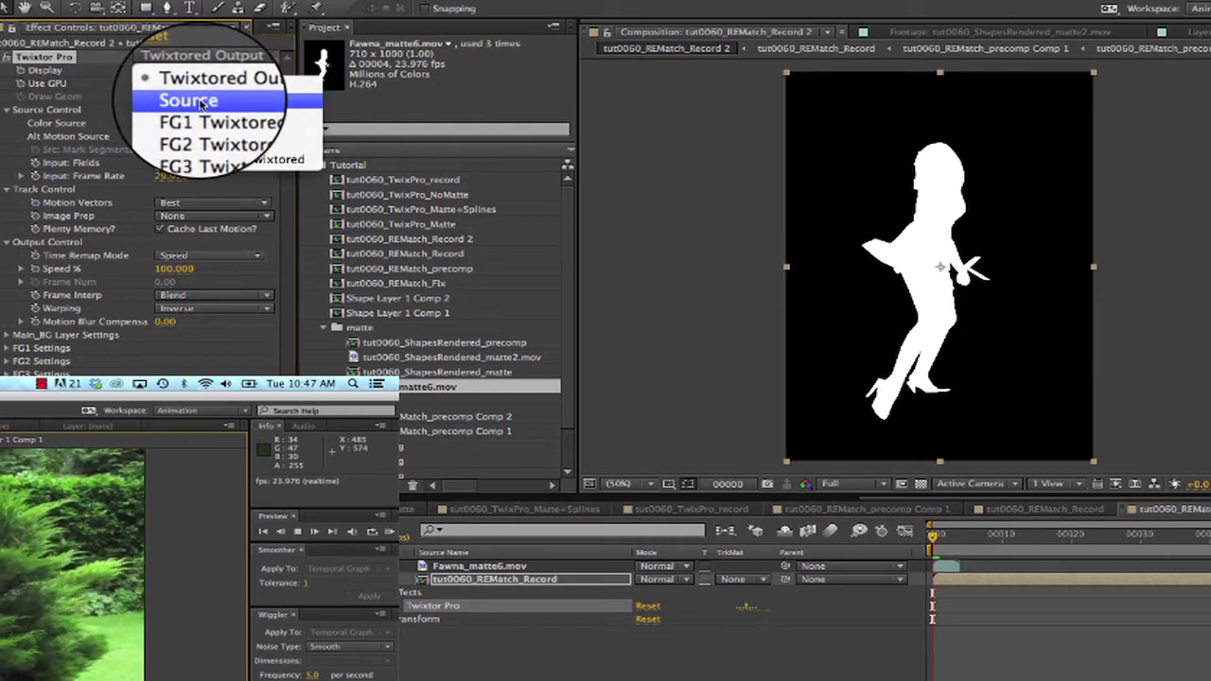
left_click(200, 101)
- Set the matte layer's blend mode to Lighten, check a frame ahead, then return to frame 0
left_click(659, 579)
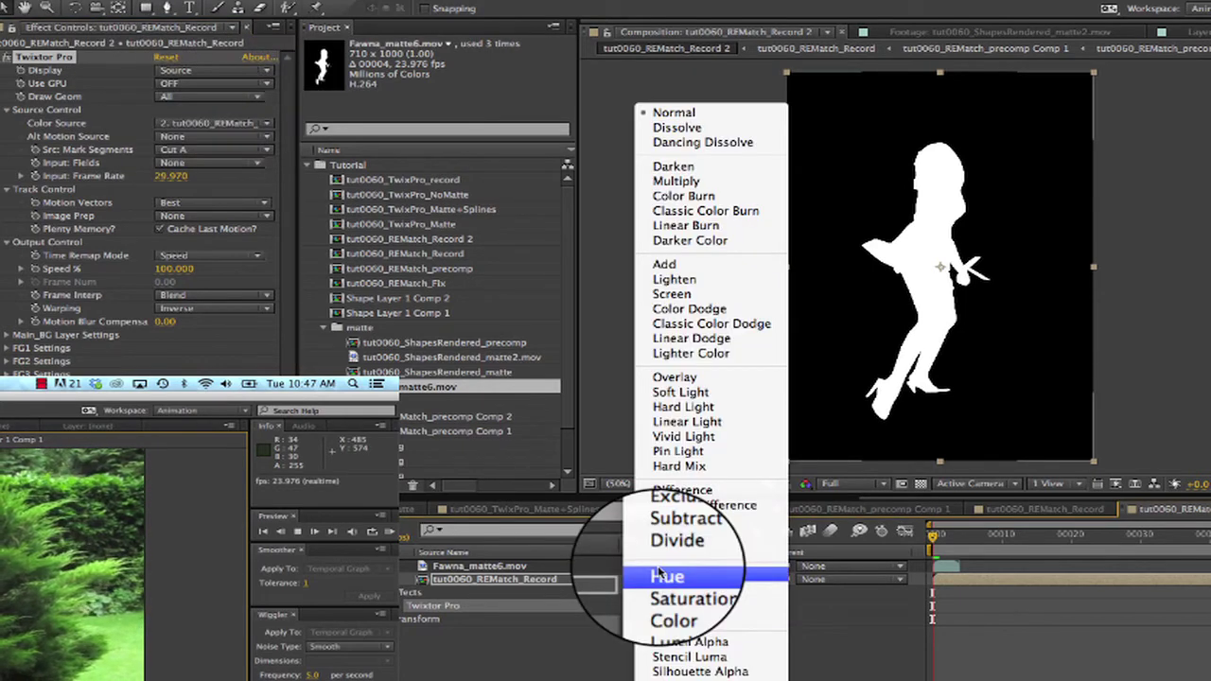
left_click(682, 273)
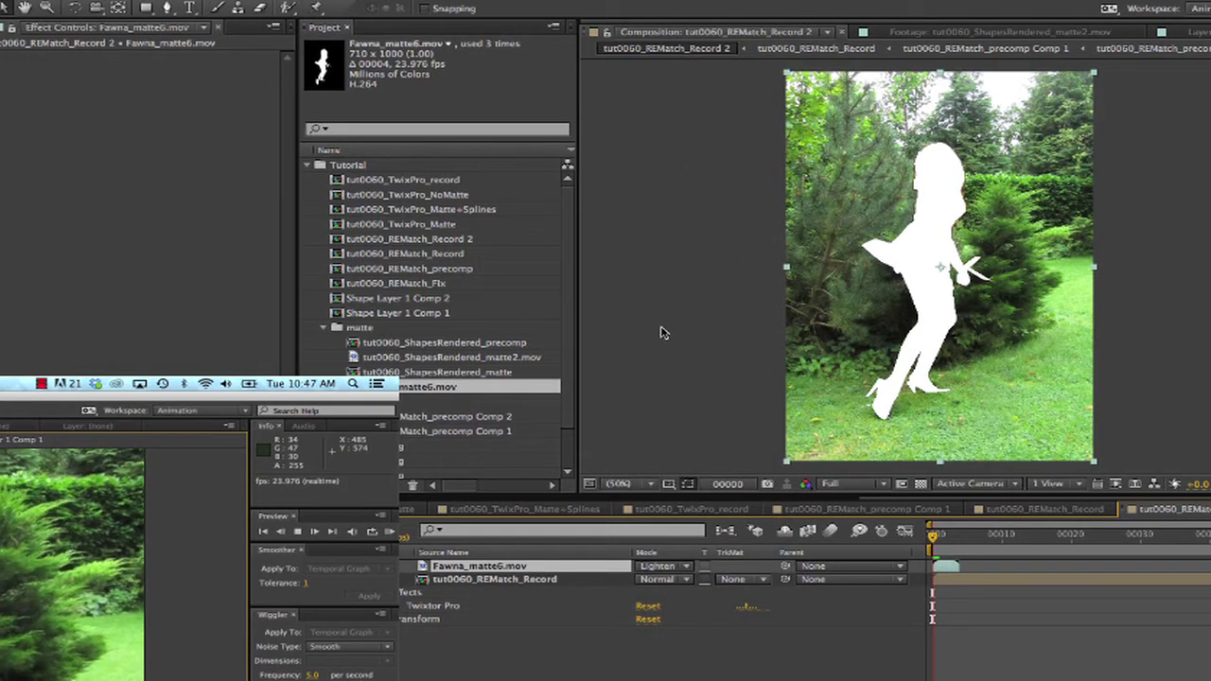
key("Page_Down")
key("Page_Down")
key("Page_Down")
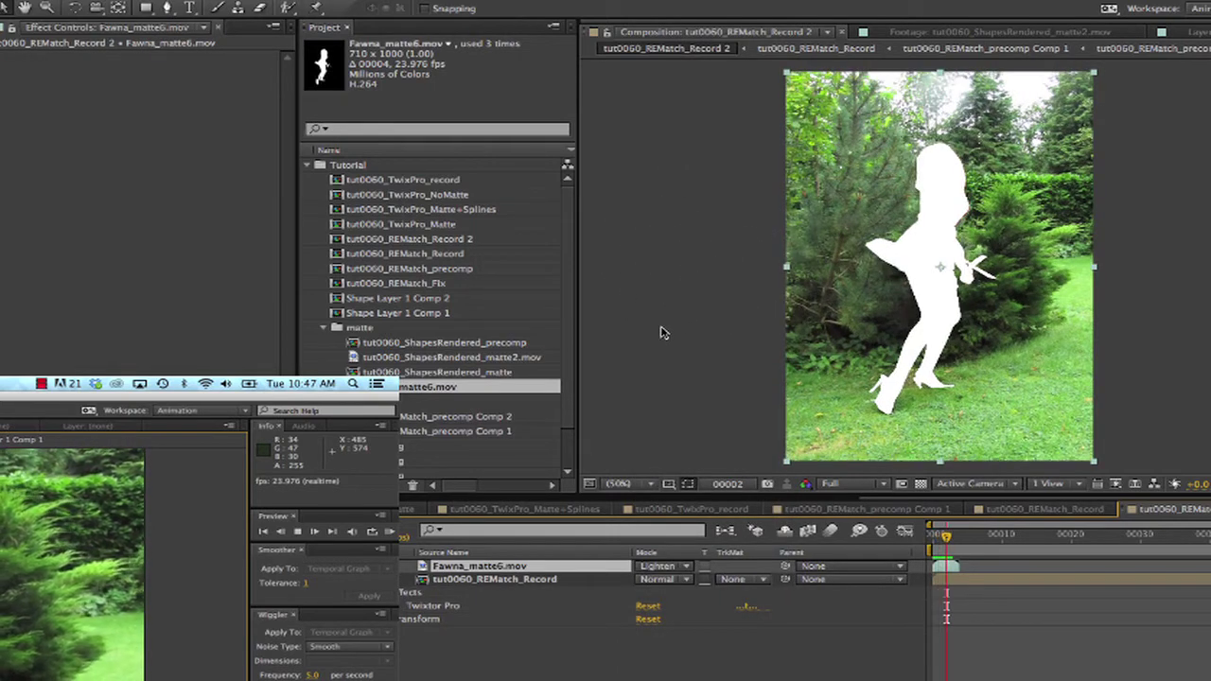
key("Home")
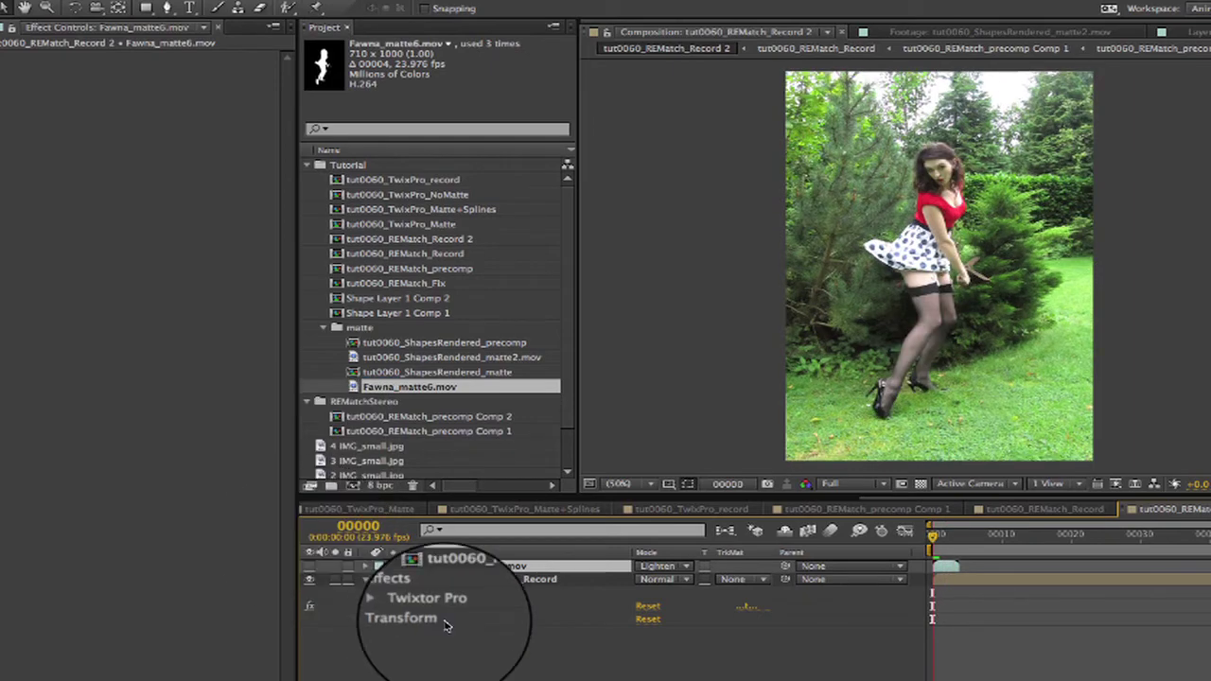
- Make Fawna_matte6.mov the FG1 matte on the Red channel and set Display to Twixtored Output
left_click(431, 606)
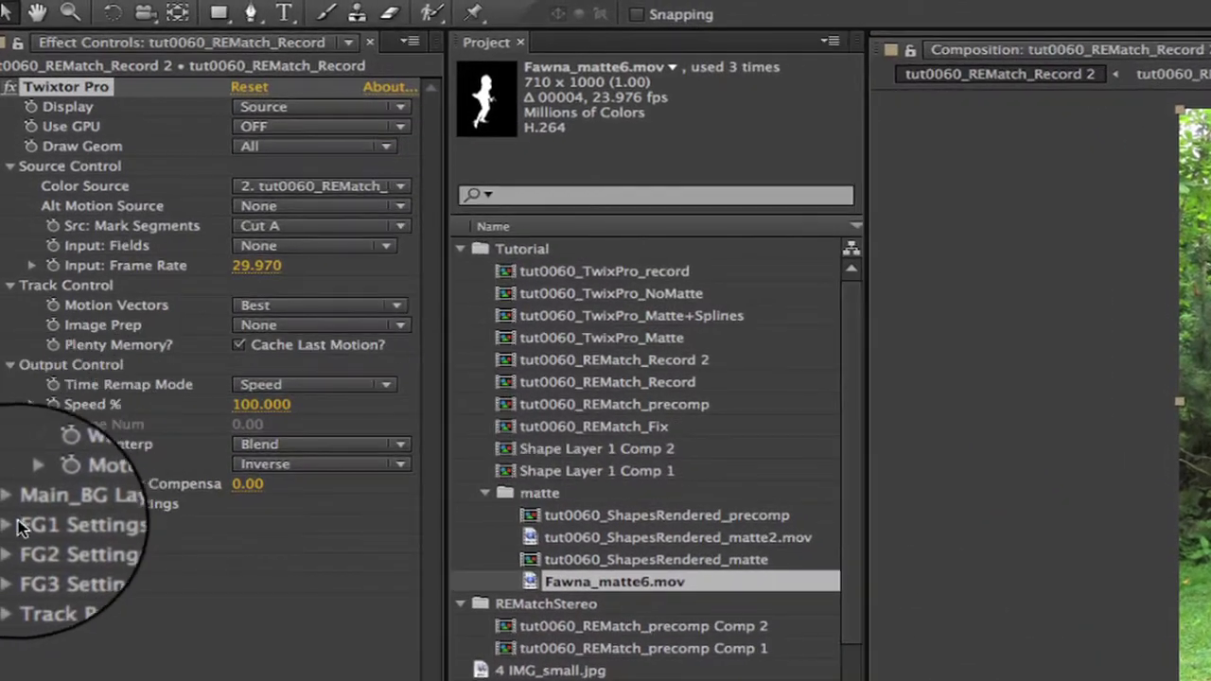
left_click(12, 526)
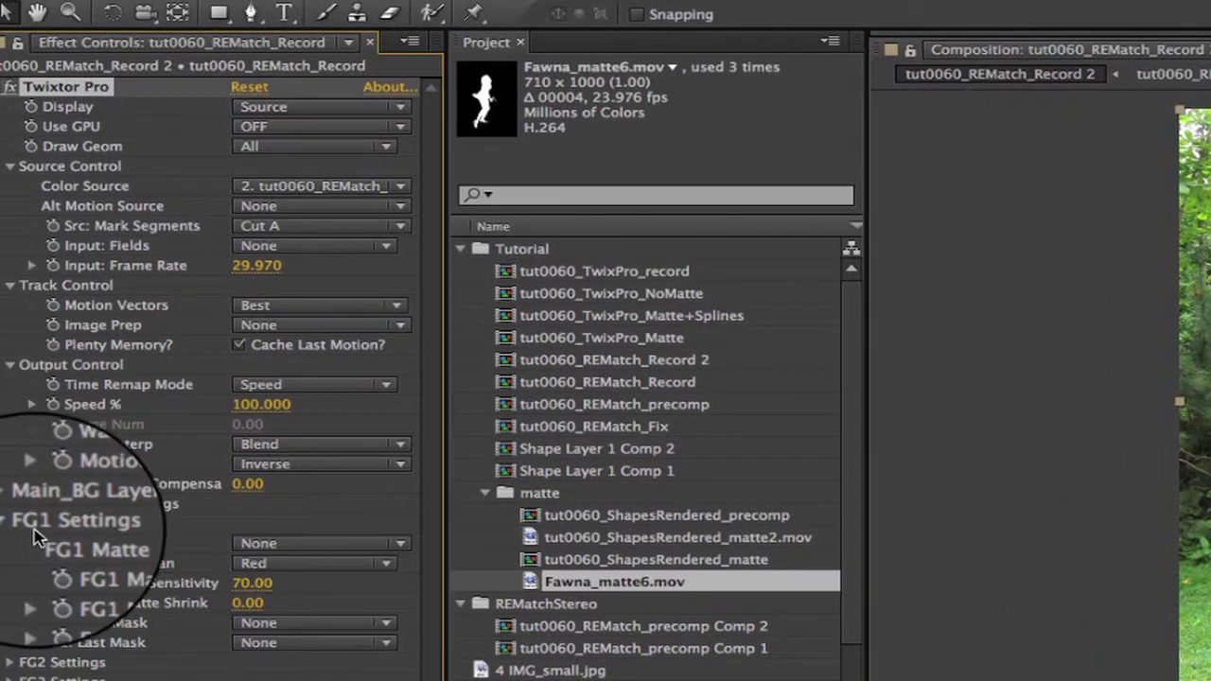
left_click(307, 546)
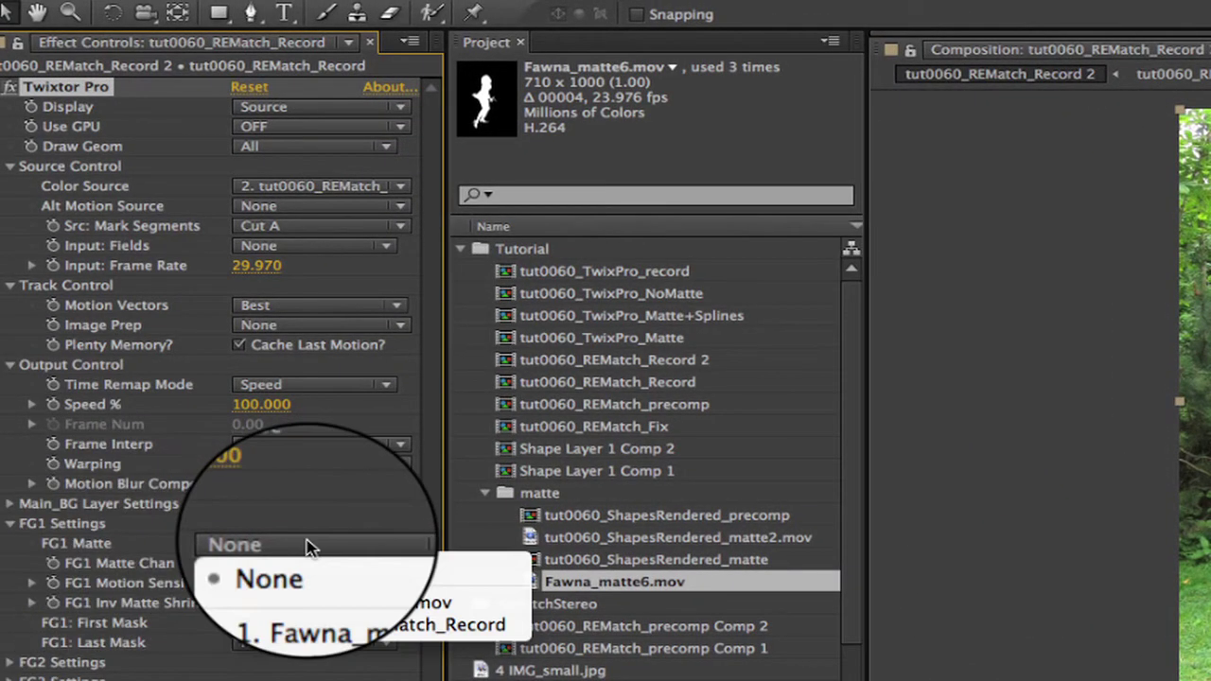
left_click(307, 605)
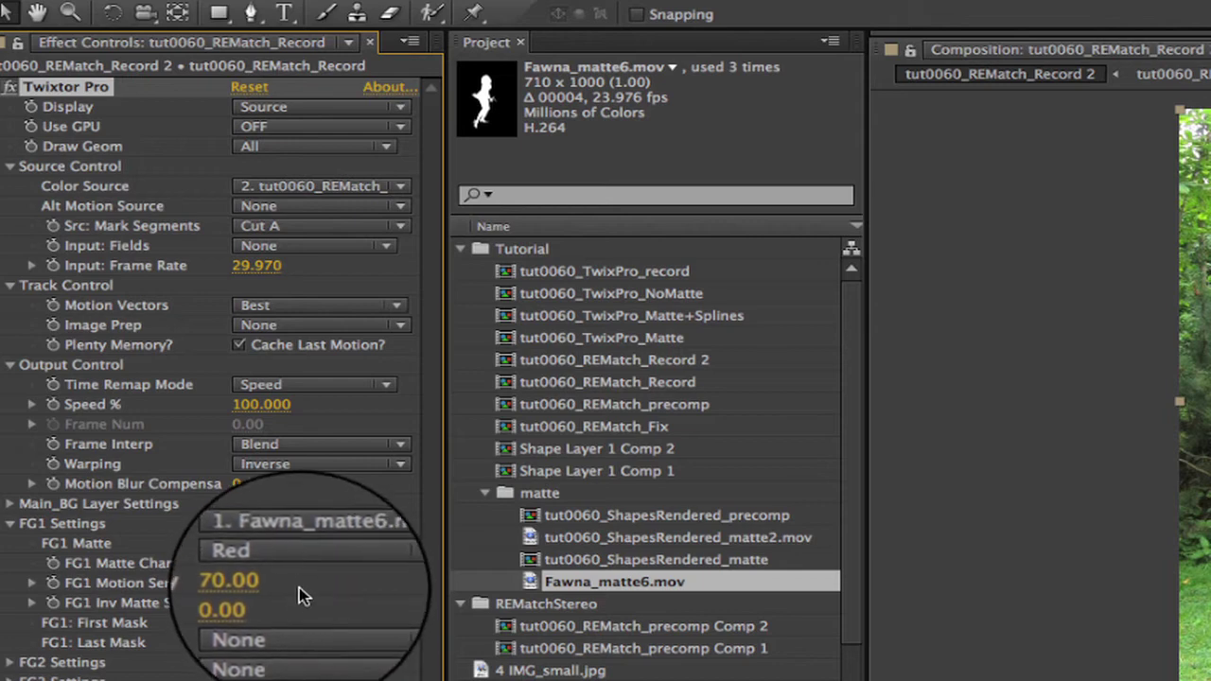
left_click(312, 568)
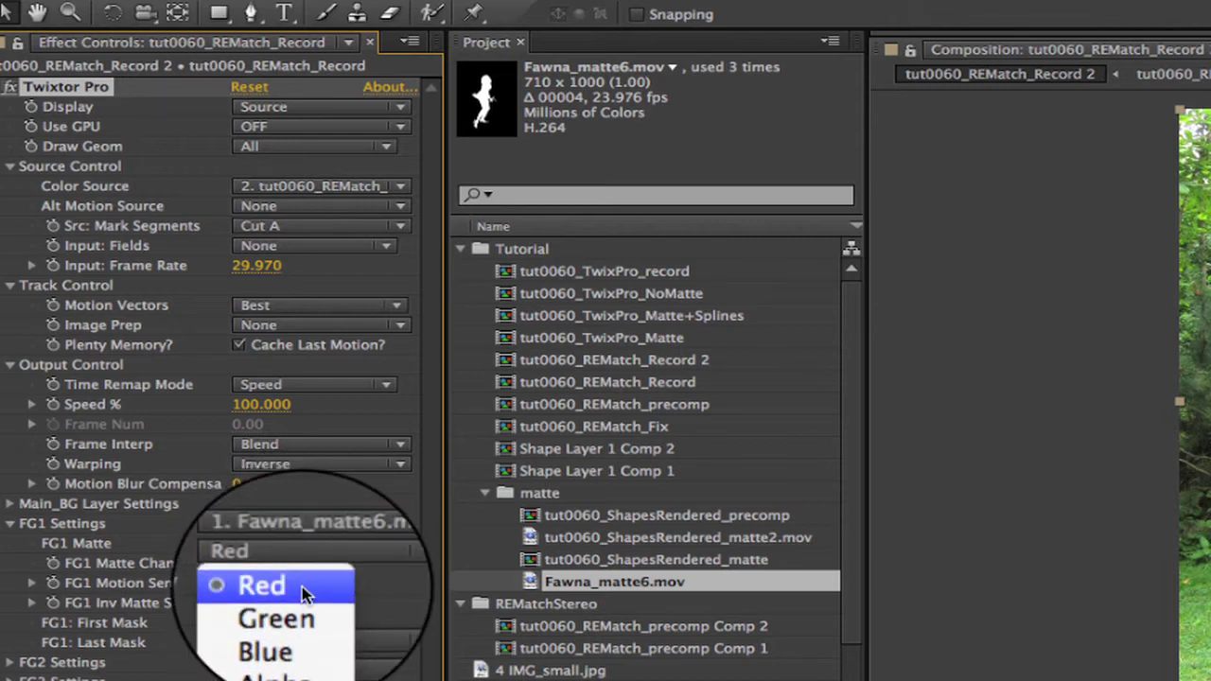
left_click(302, 588)
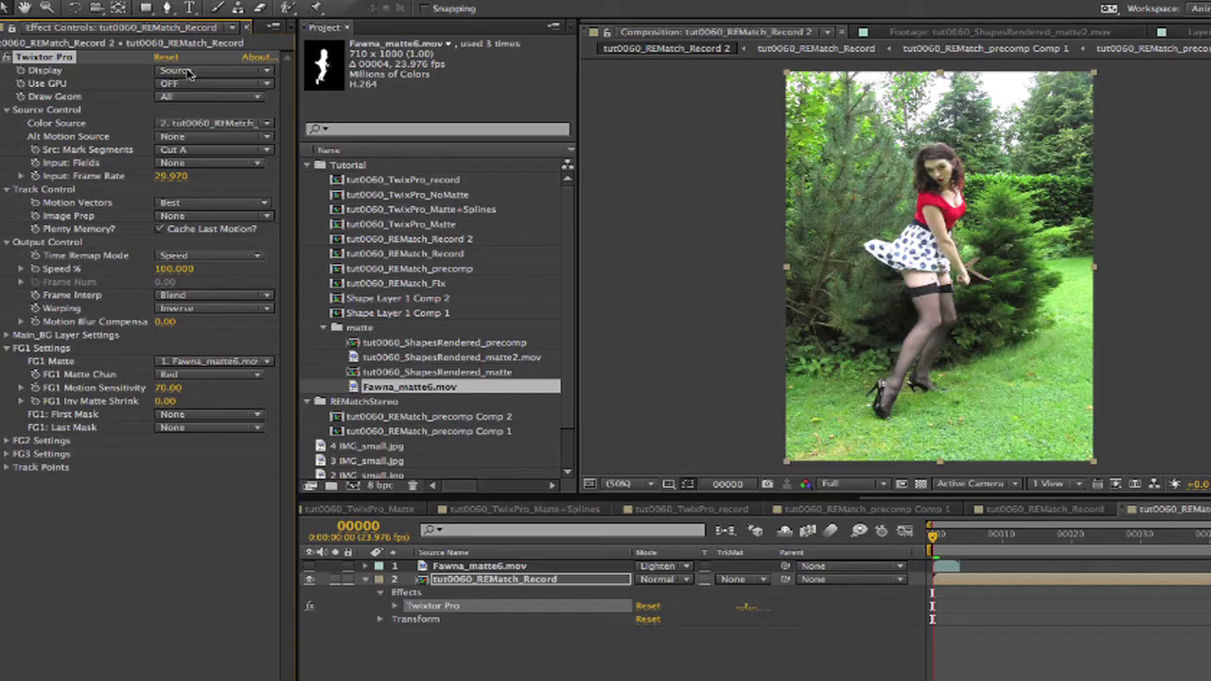
left_click(286, 108)
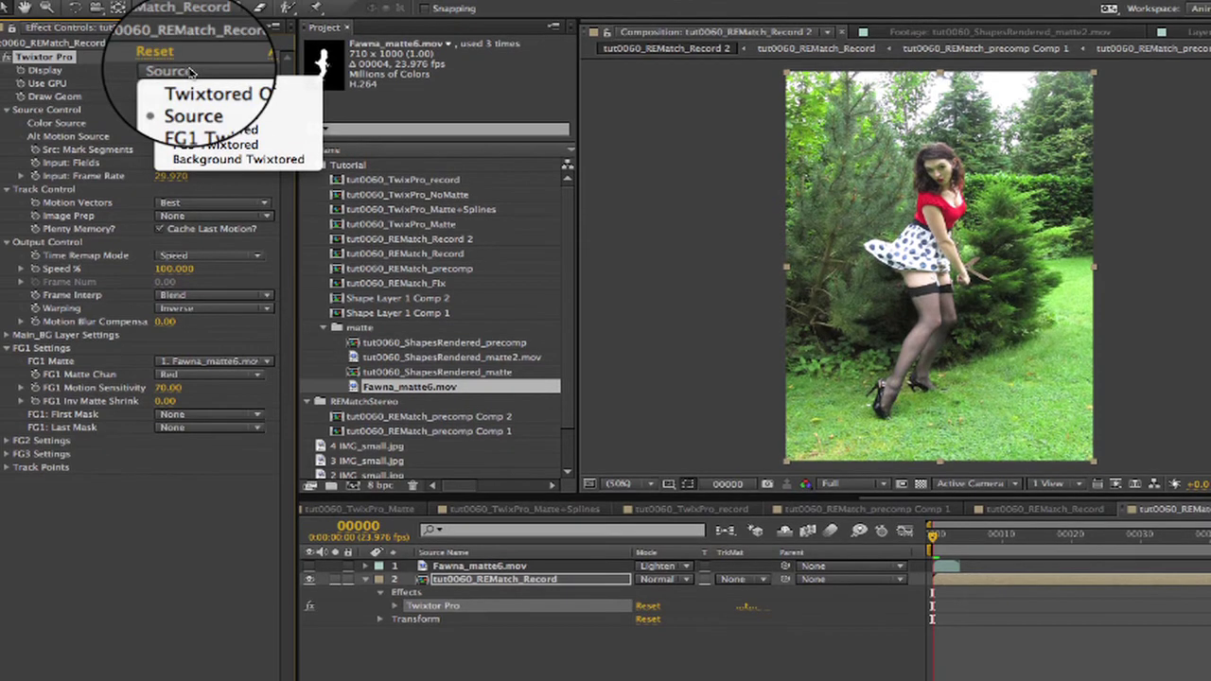
left_click(208, 85)
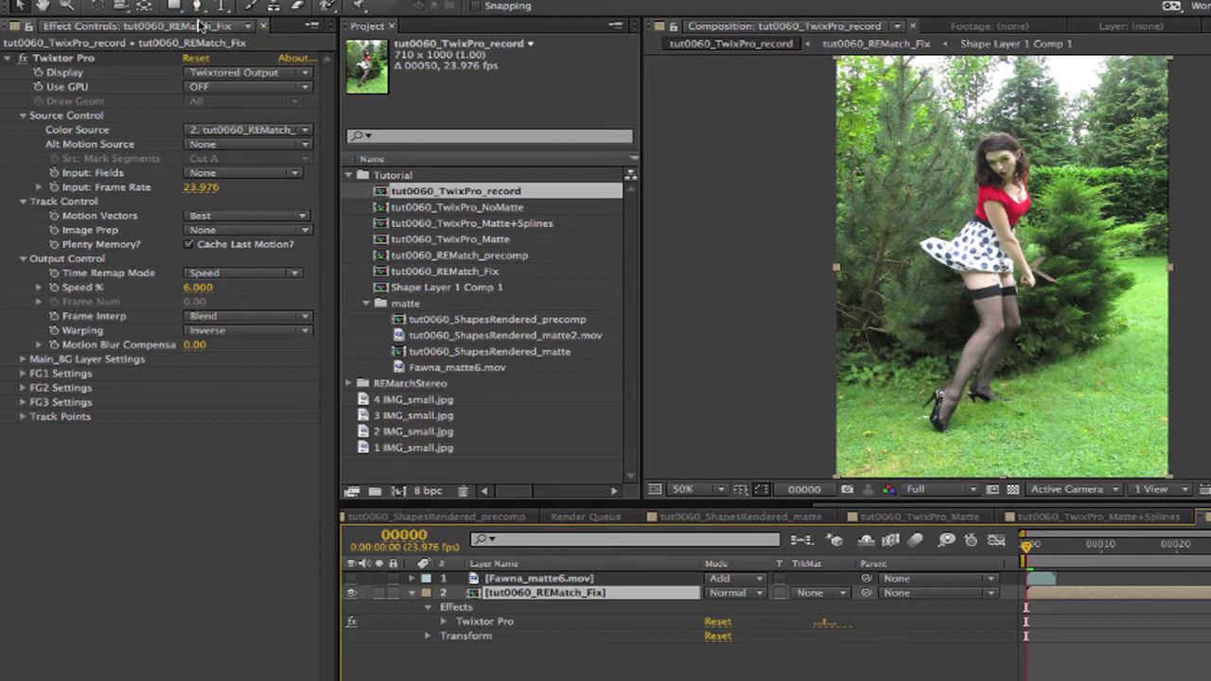
- Open Twixtor Pro's Display dropdown in tut0060_TwixPro_record
left_click(213, 76)
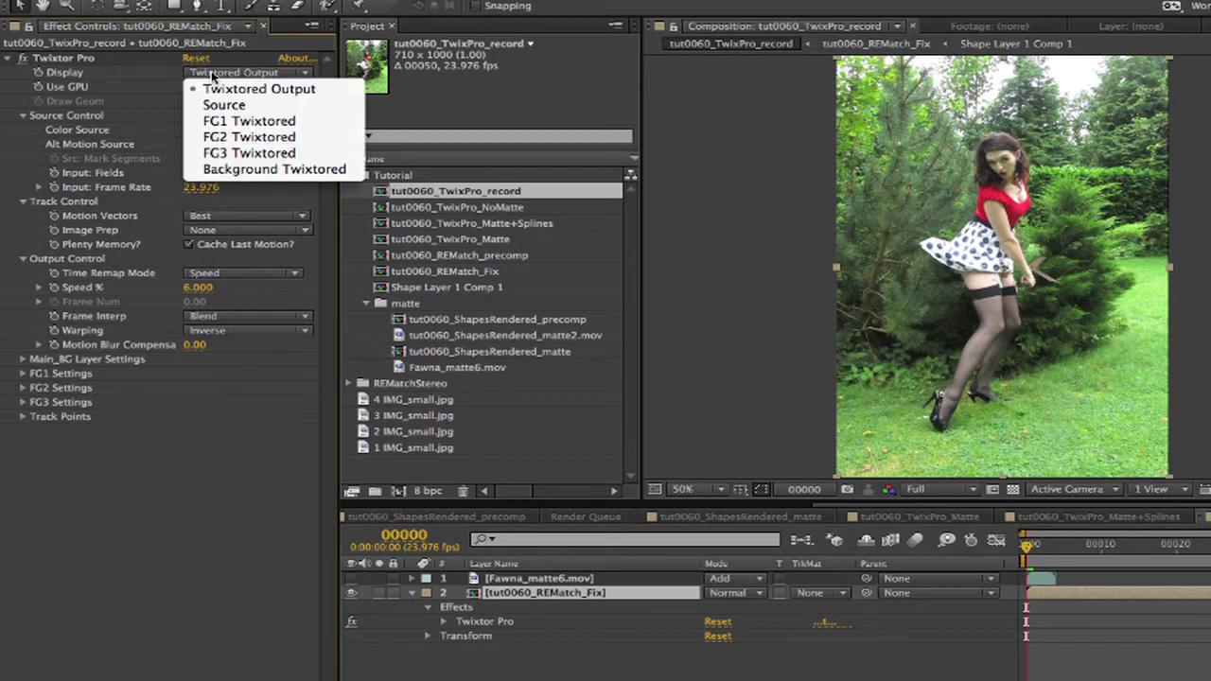
- Display the source frames and enable keyframing on Mask 1's path
left_click(212, 102)
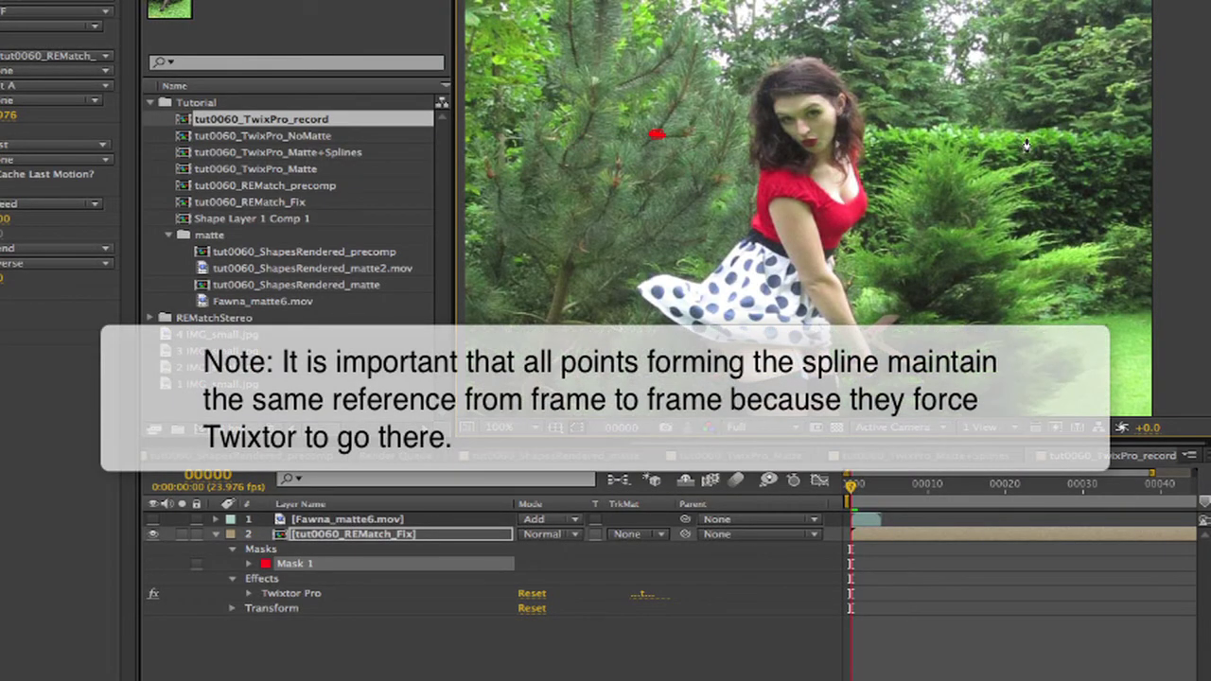
left_click(249, 562)
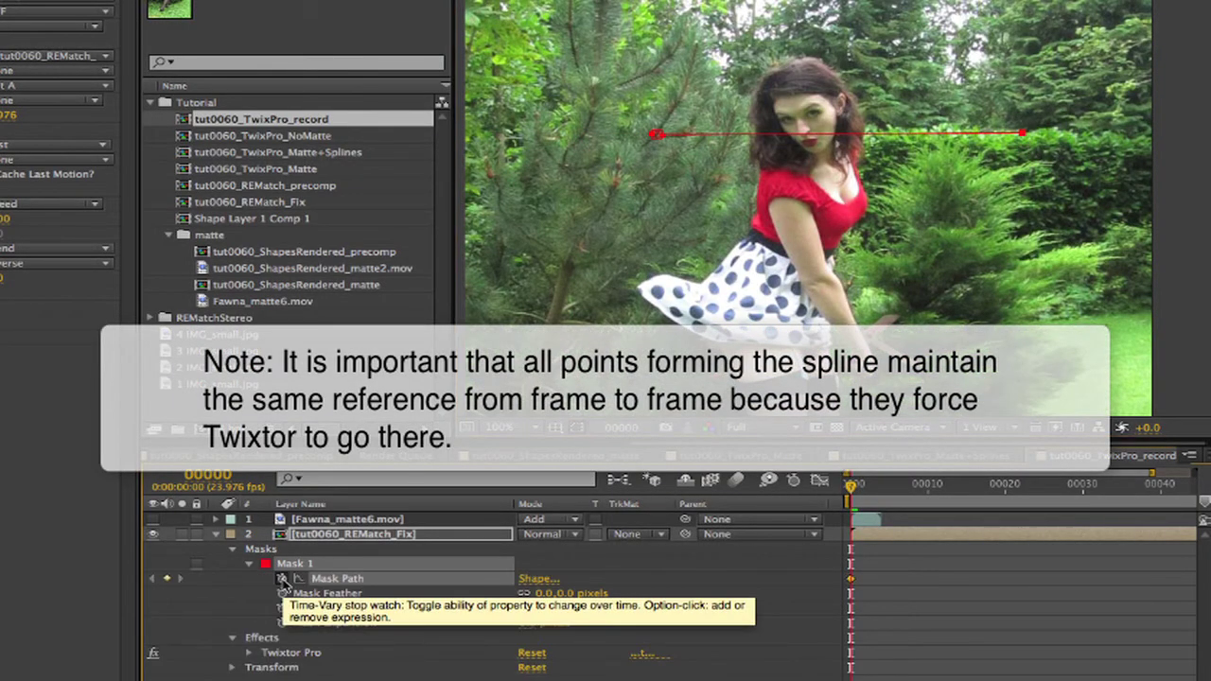
left_click(281, 578)
- Drag the spline's right end to follow the hedge on frames 2 and 3
key("Page_Down")
key("Page_Down")
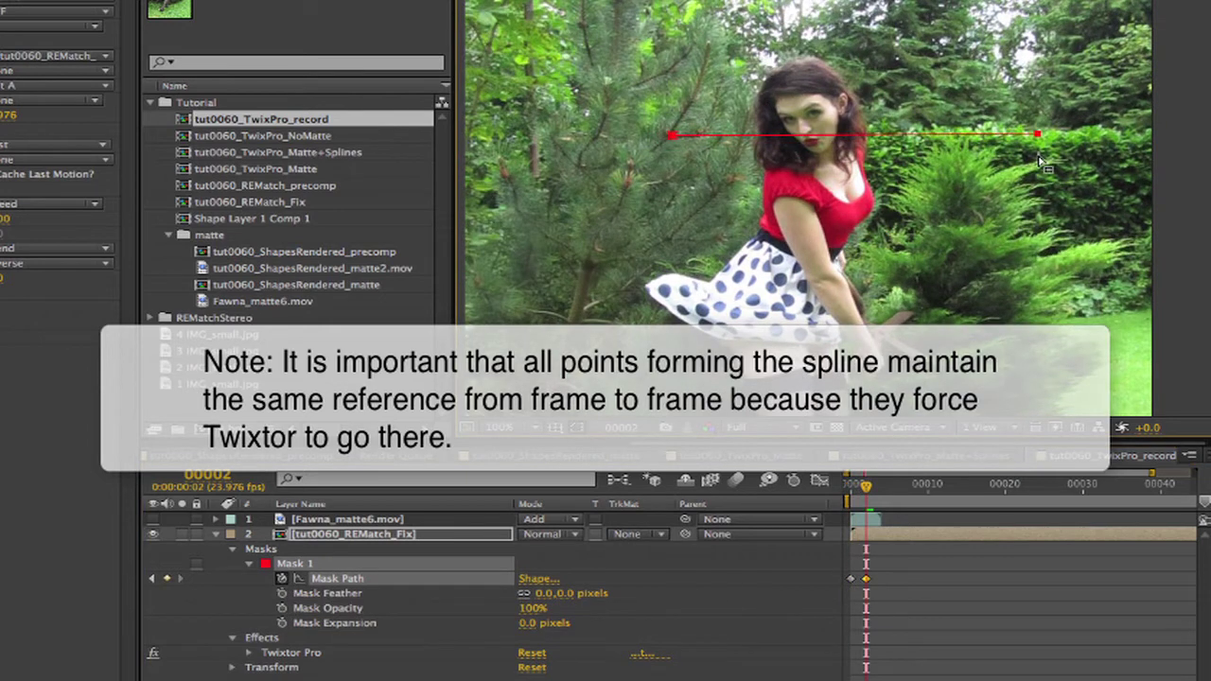
left_click_drag(1037, 134, 1065, 132)
key("Page_Down")
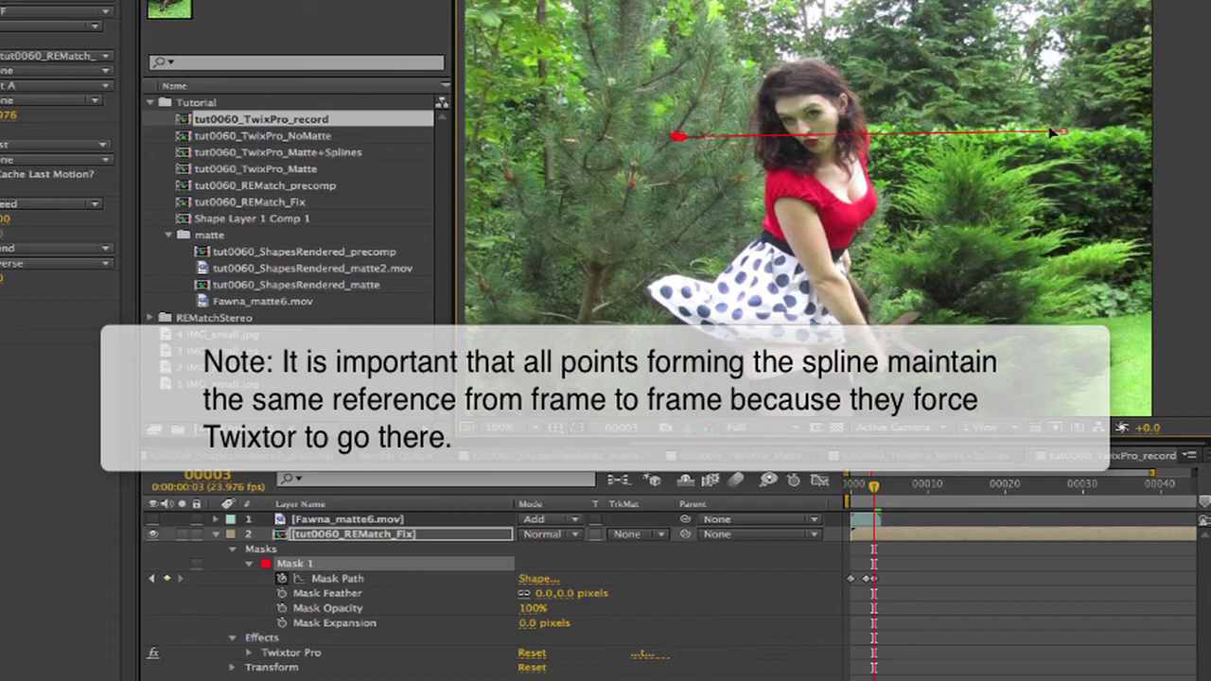
left_click_drag(1057, 133, 1095, 136)
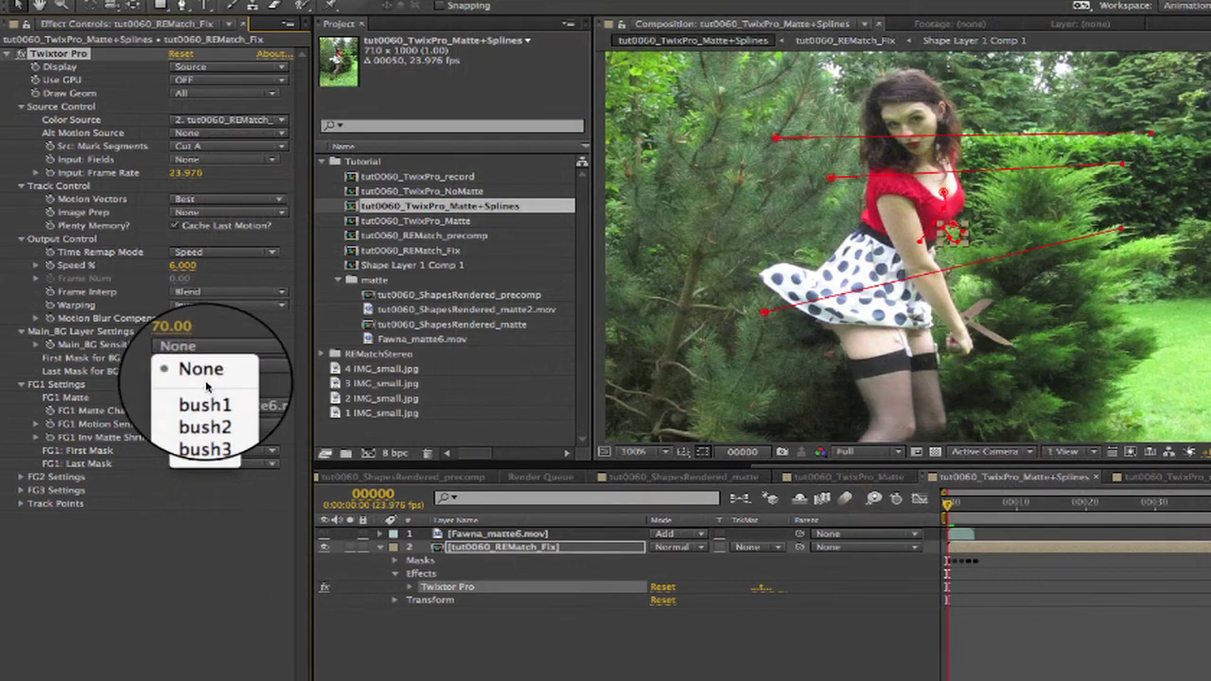
- Set First Mask for BG to bush1 and Last Mask for BG to bush5
left_click(204, 399)
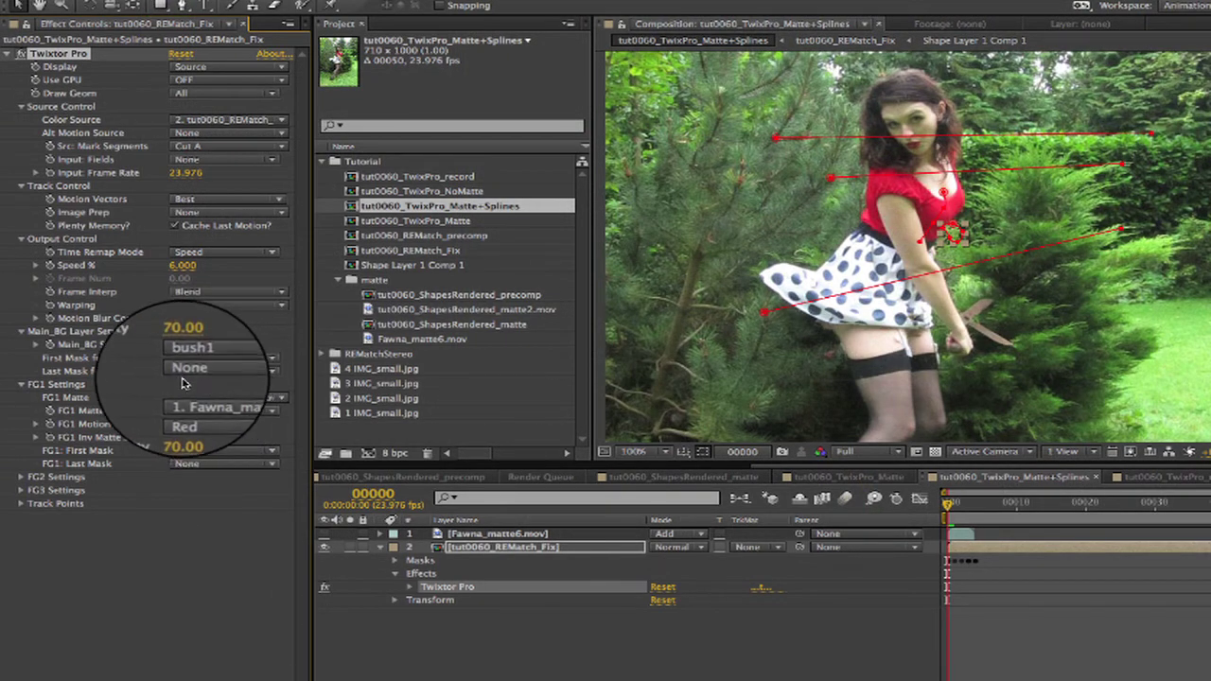
left_click(182, 379)
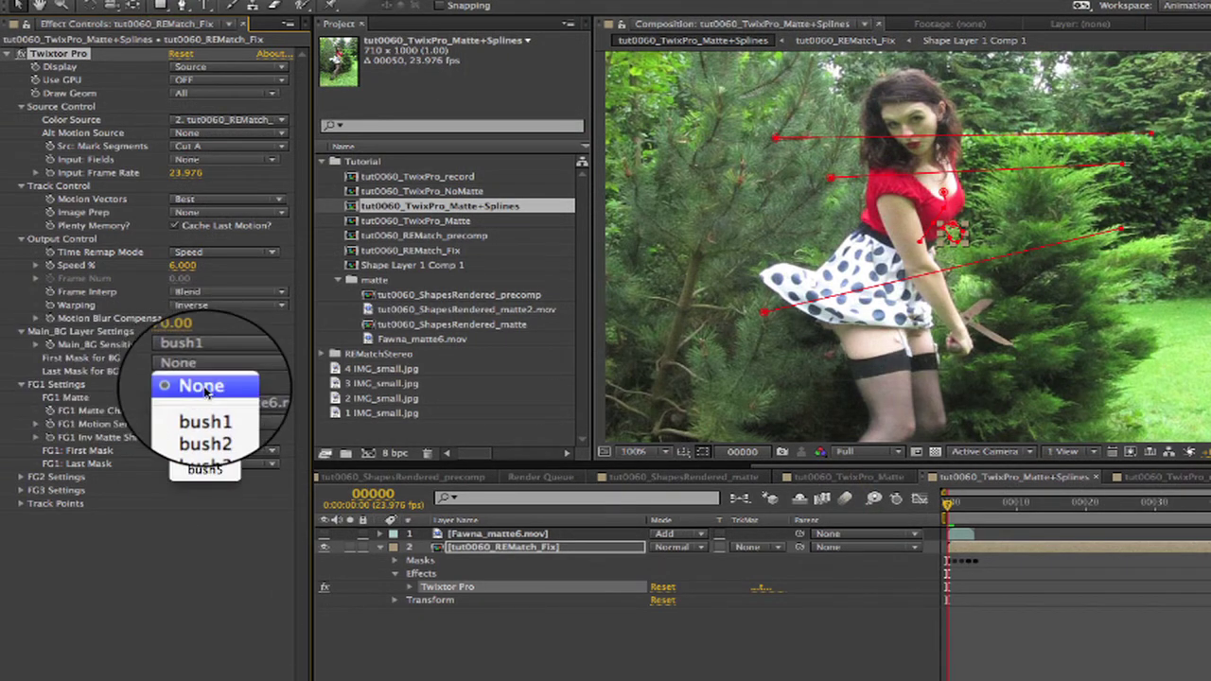
left_click(207, 471)
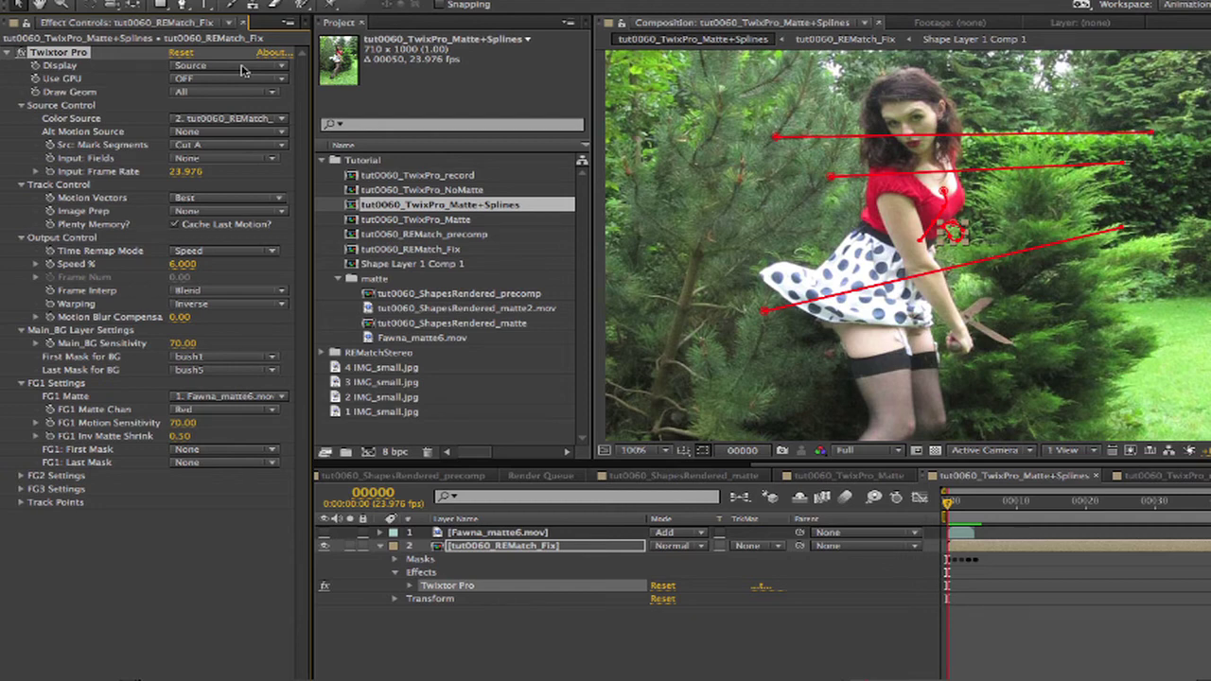
- Switch Twixtor Pro's Display to Twixtored Output
left_click(241, 70)
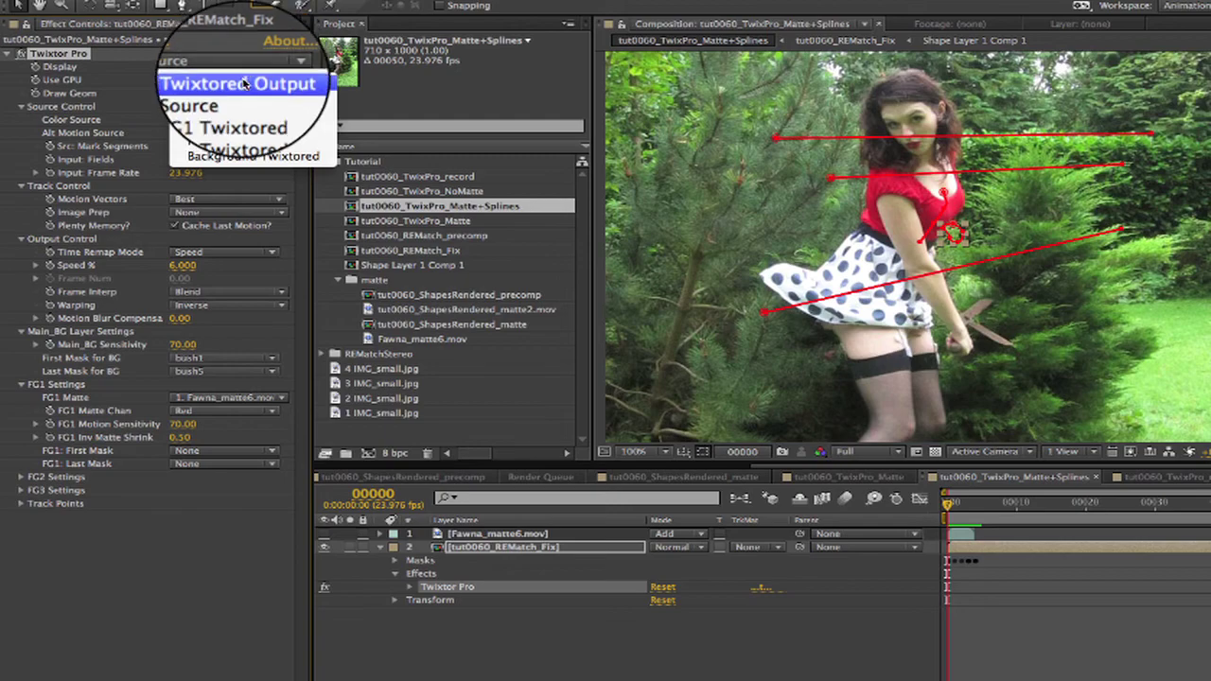
left_click(243, 84)
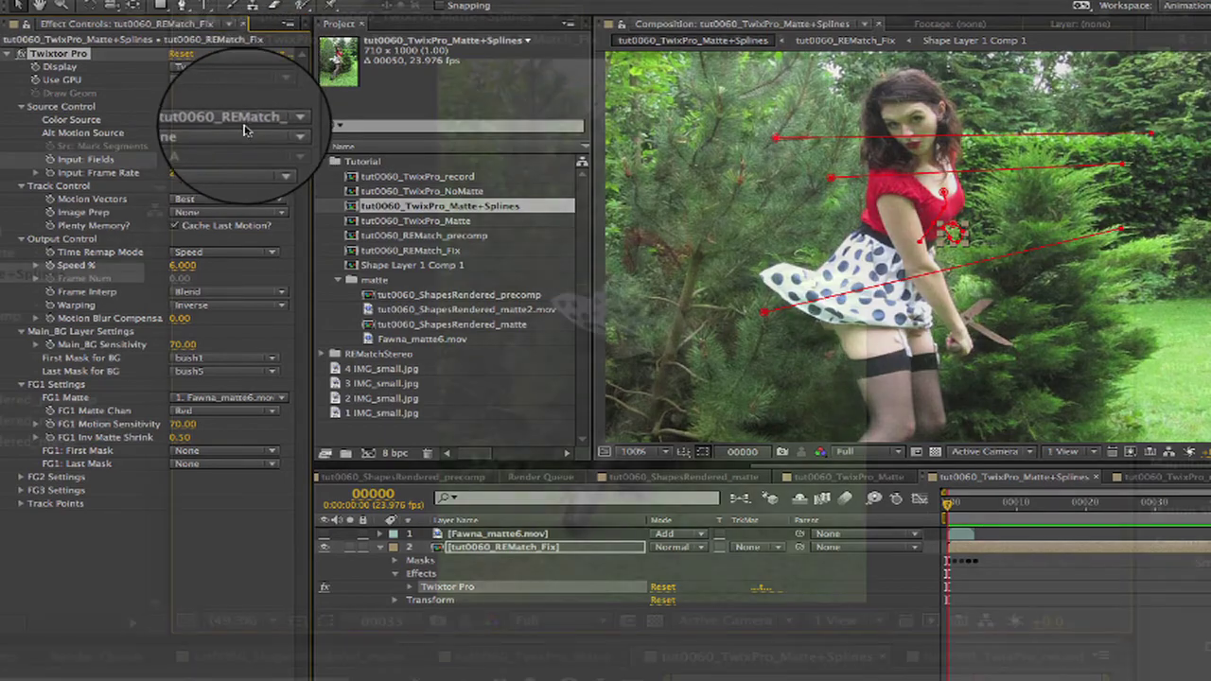